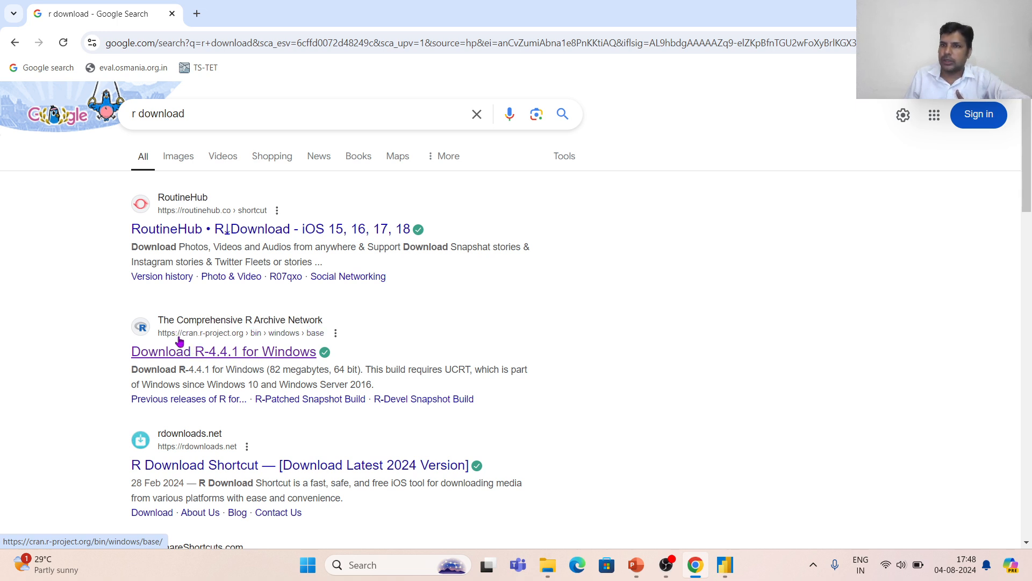
Open the CRAN page offering the R-4.4.1 for Windows download.
left_click(222, 356)
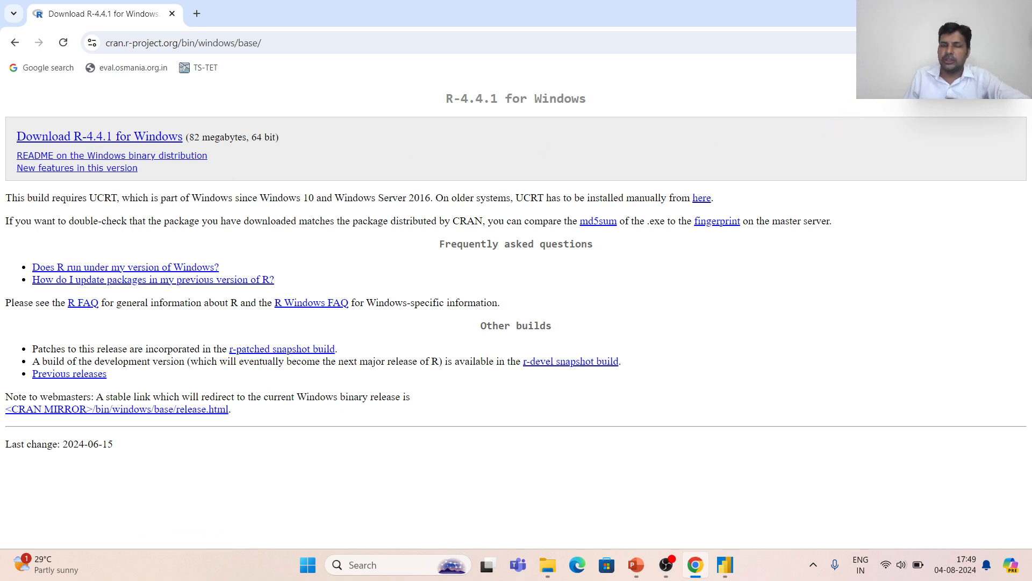
Switch to Power BI Desktop, check the detected R home directories in the R scripting options, and accept the settings.
key("alt+Tab")
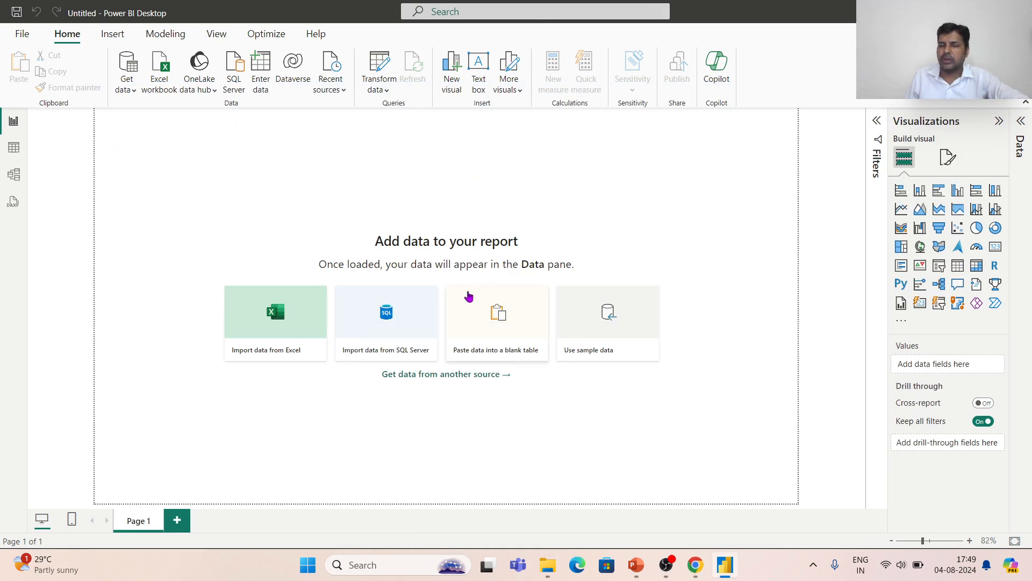
left_click(24, 36)
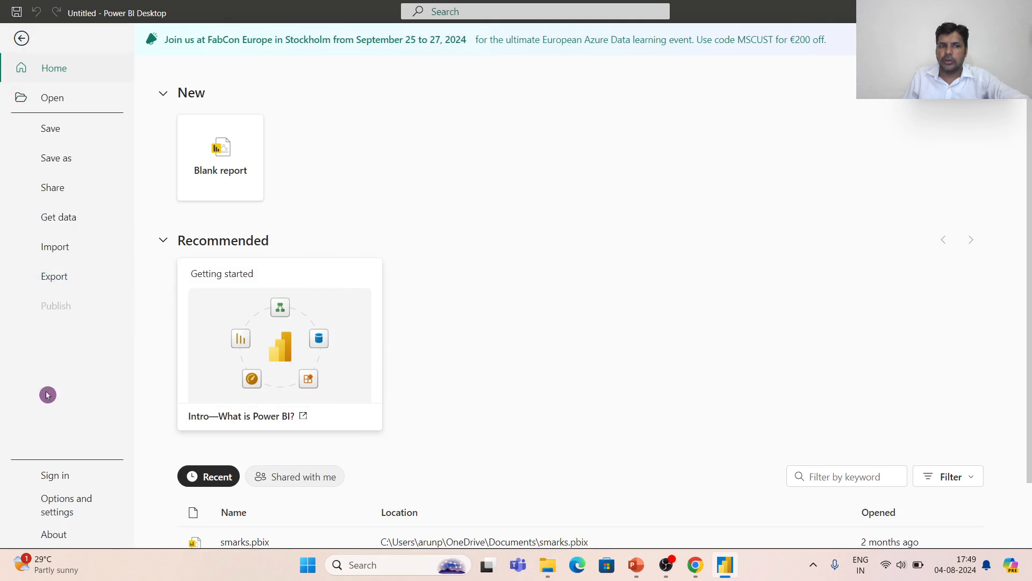
left_click(53, 503)
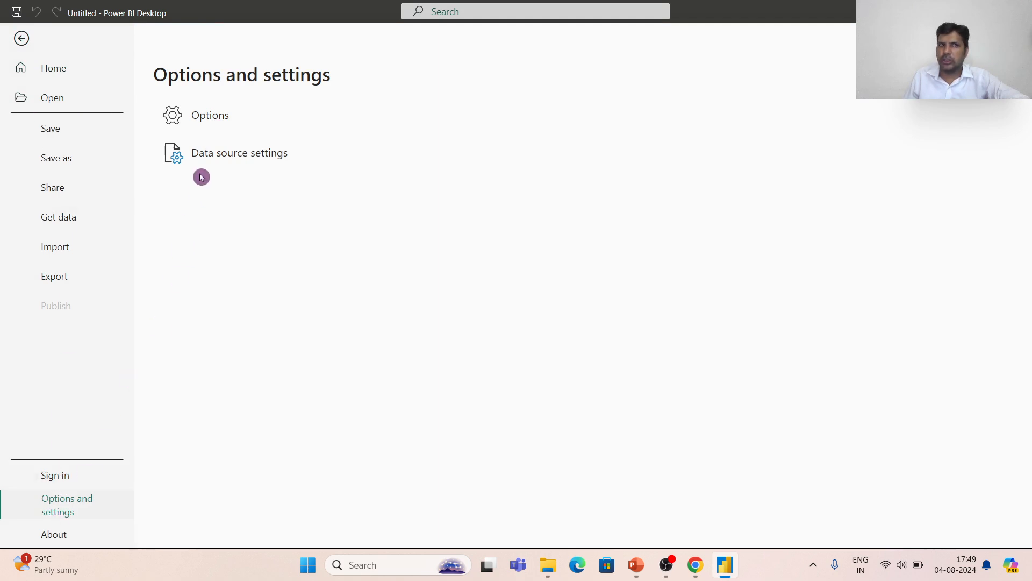
left_click(217, 116)
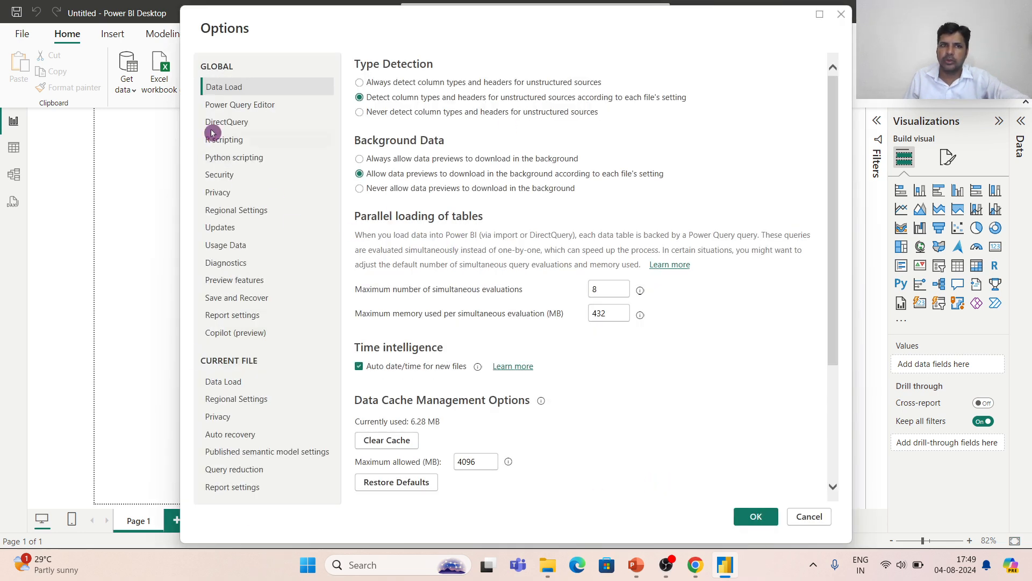
left_click(218, 139)
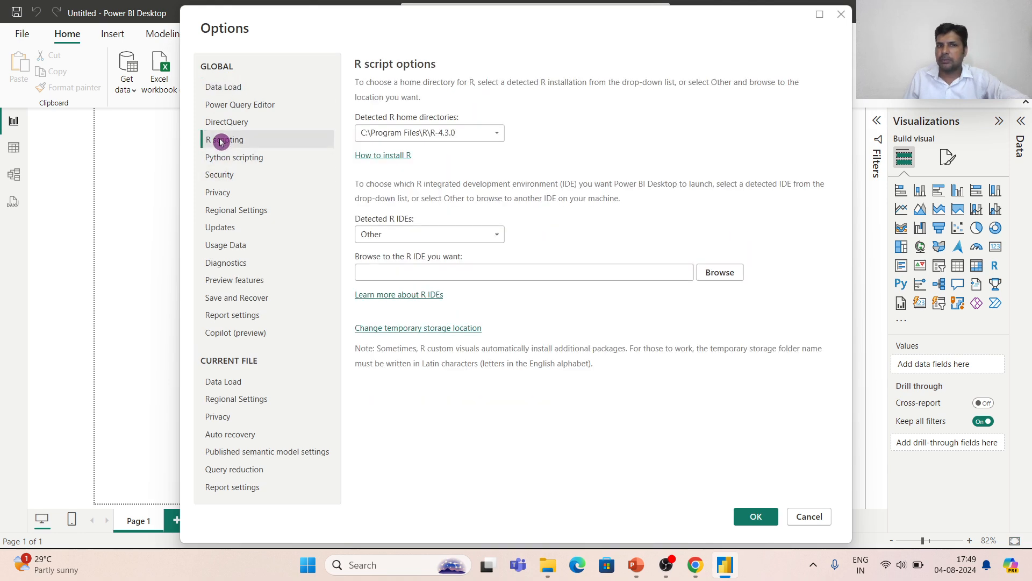
left_click(498, 133)
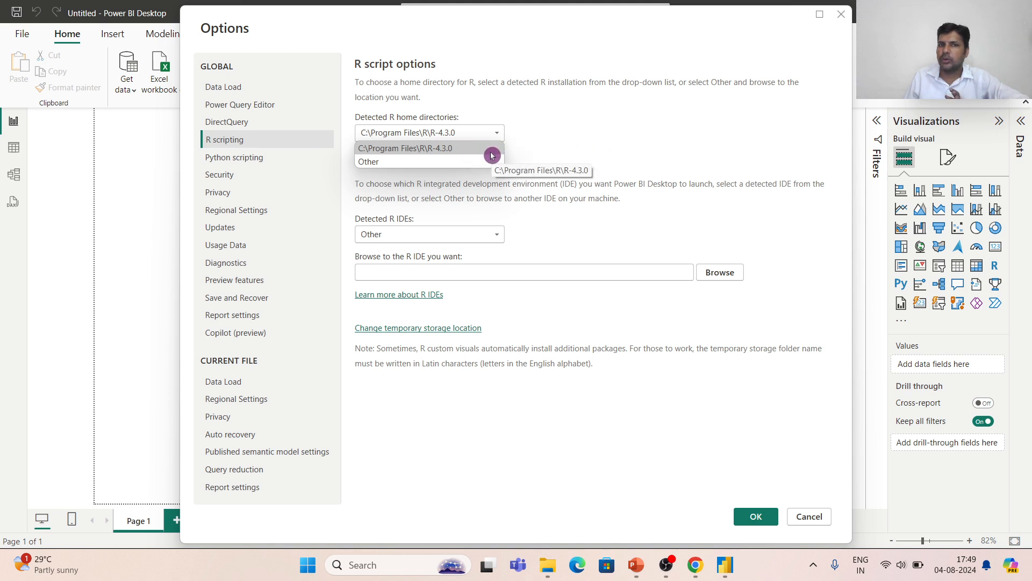
left_click(534, 143)
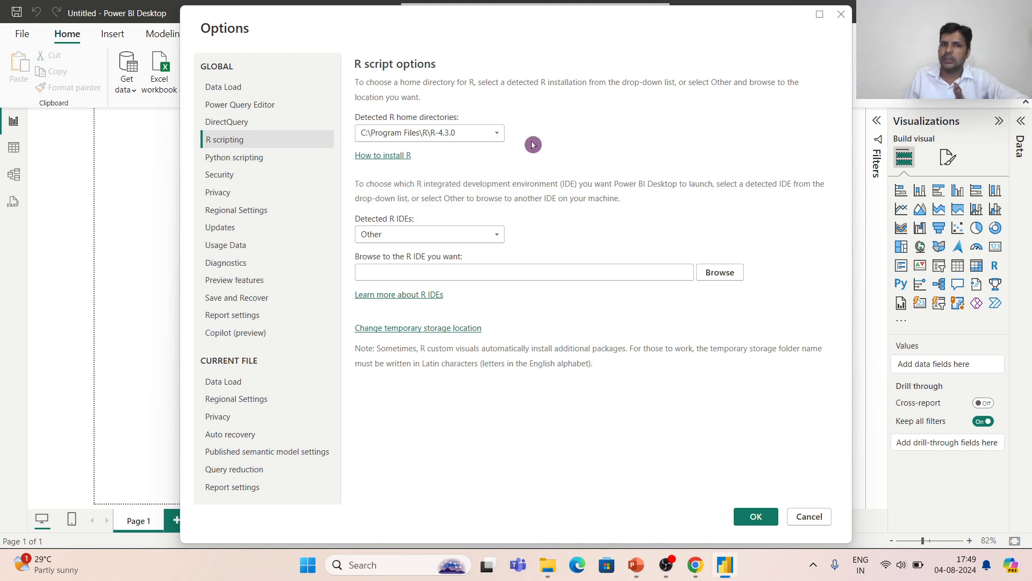
left_click(759, 515)
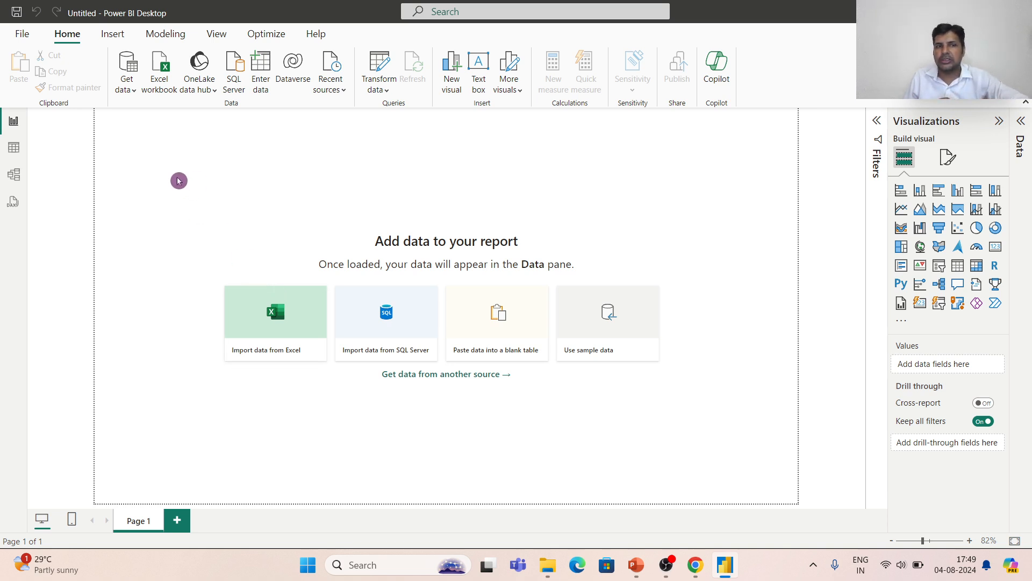
Search the data sources for "r script" and connect to the R script source.
left_click(130, 68)
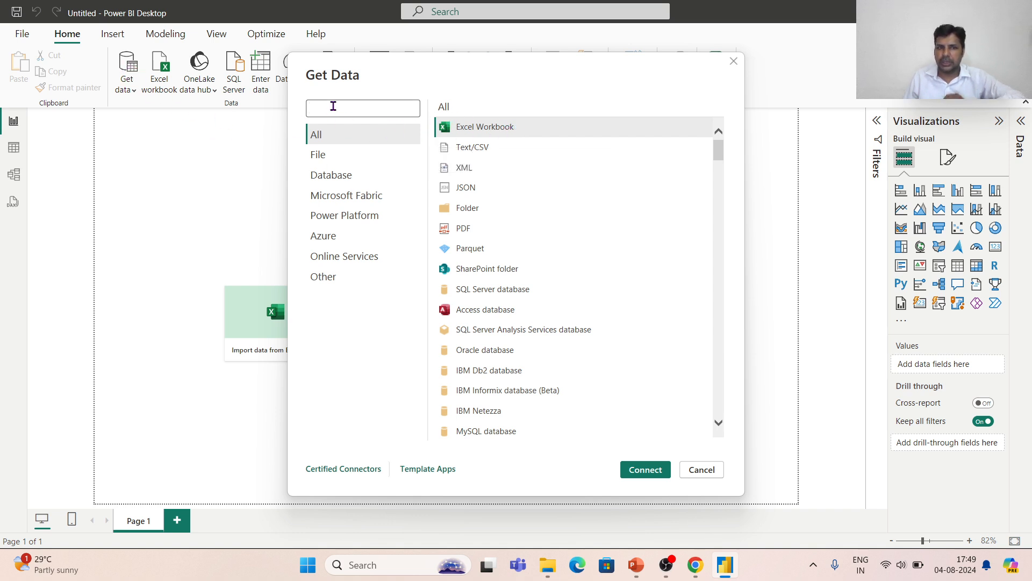
type("r script")
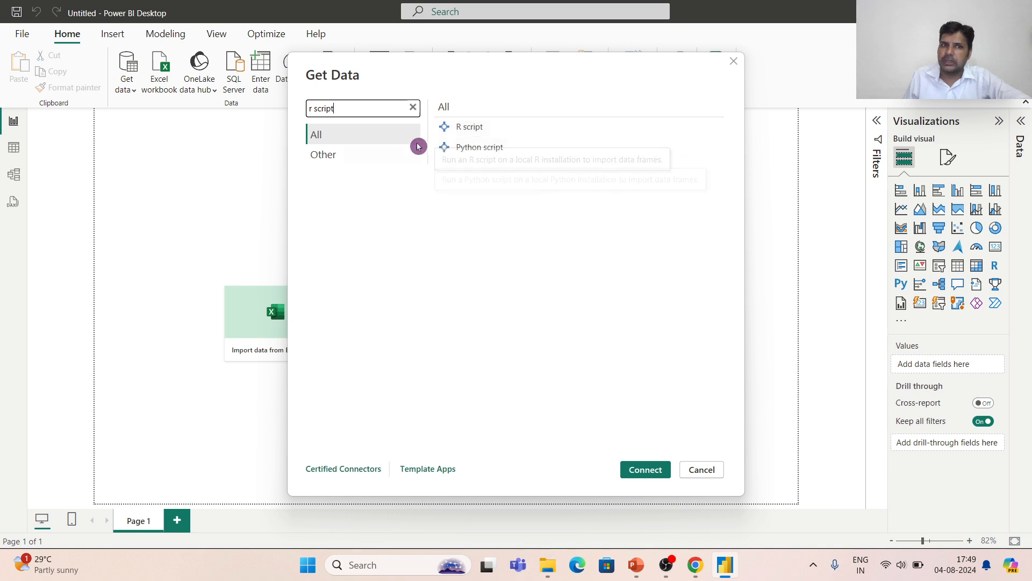
left_click(502, 134)
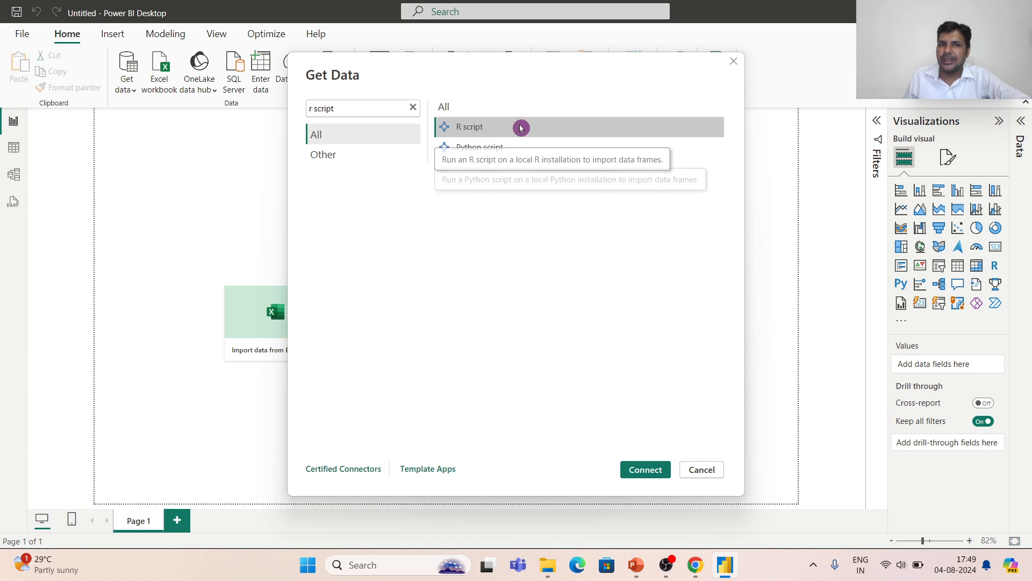
left_click(644, 470)
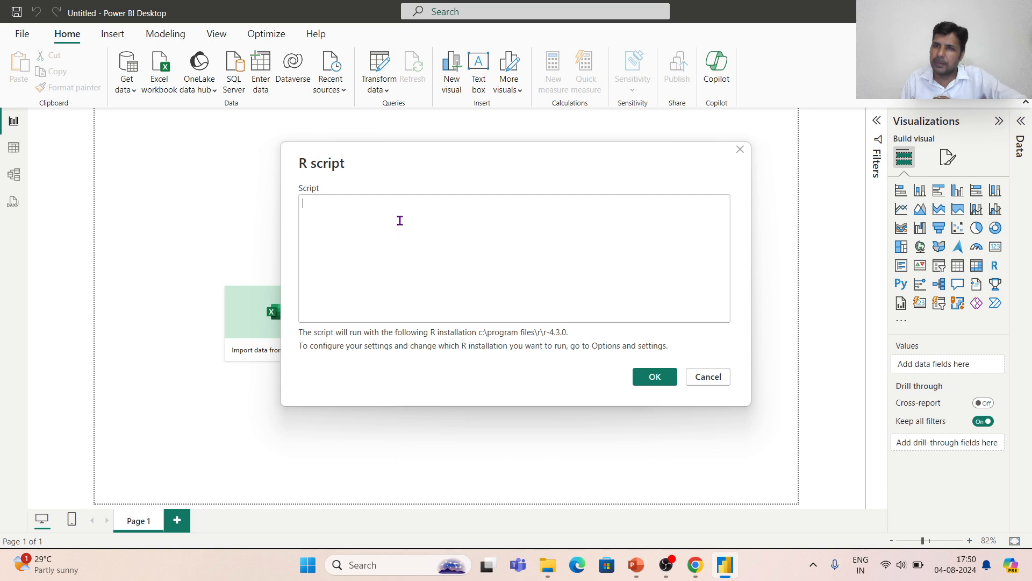
Run the R script data(cars) and load the resulting cars table into the report.
type("data(cars")
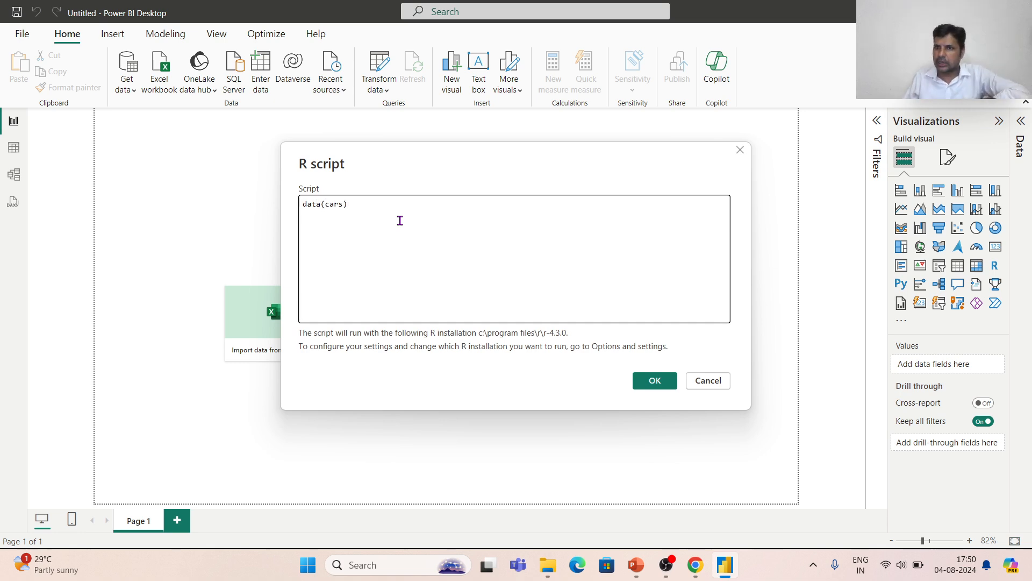
left_click(653, 381)
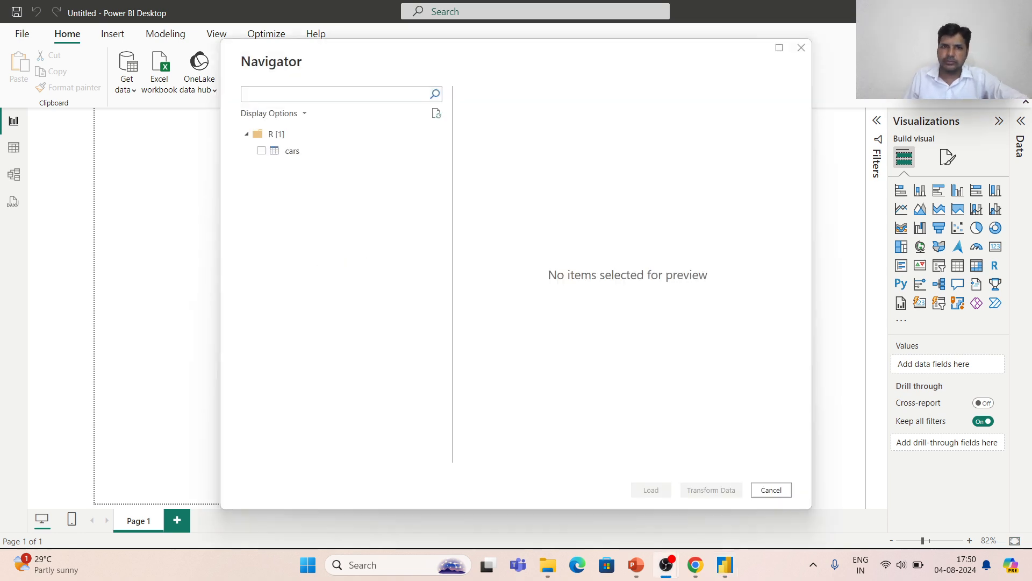
left_click(261, 151)
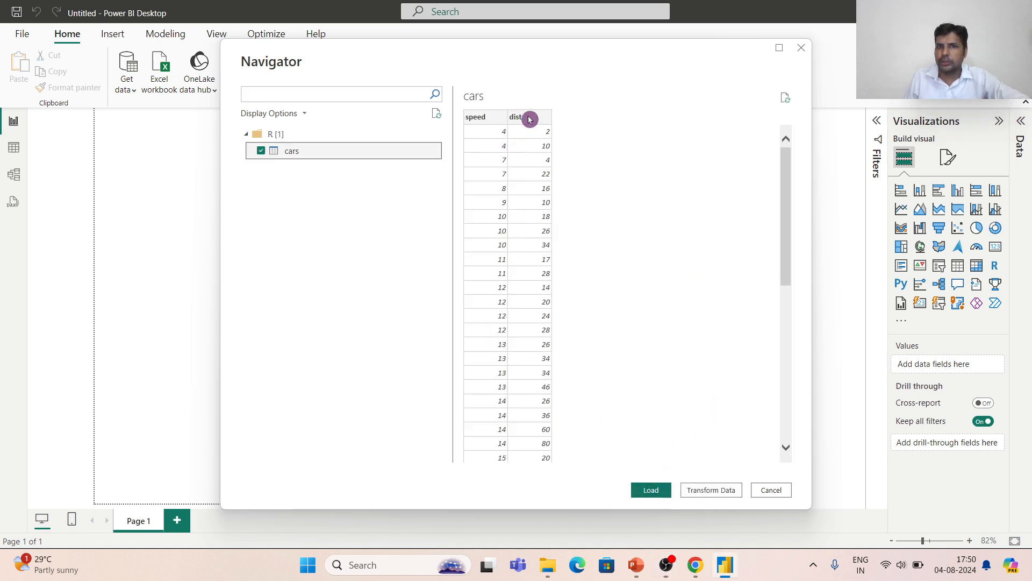
left_click(657, 491)
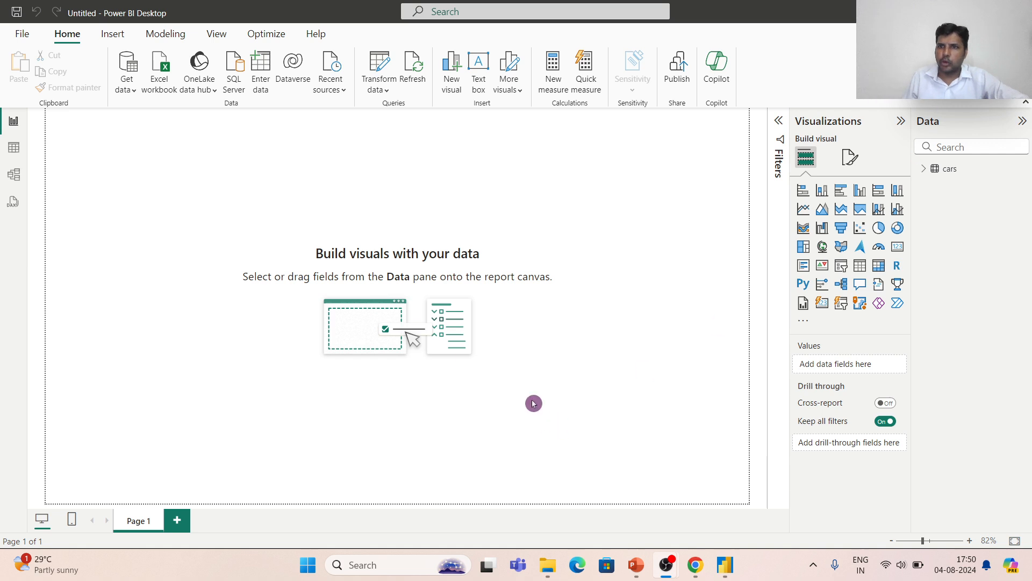
Add an R script visual to the page with script visuals enabled, and enlarge it to fill most of the canvas.
left_click(923, 170)
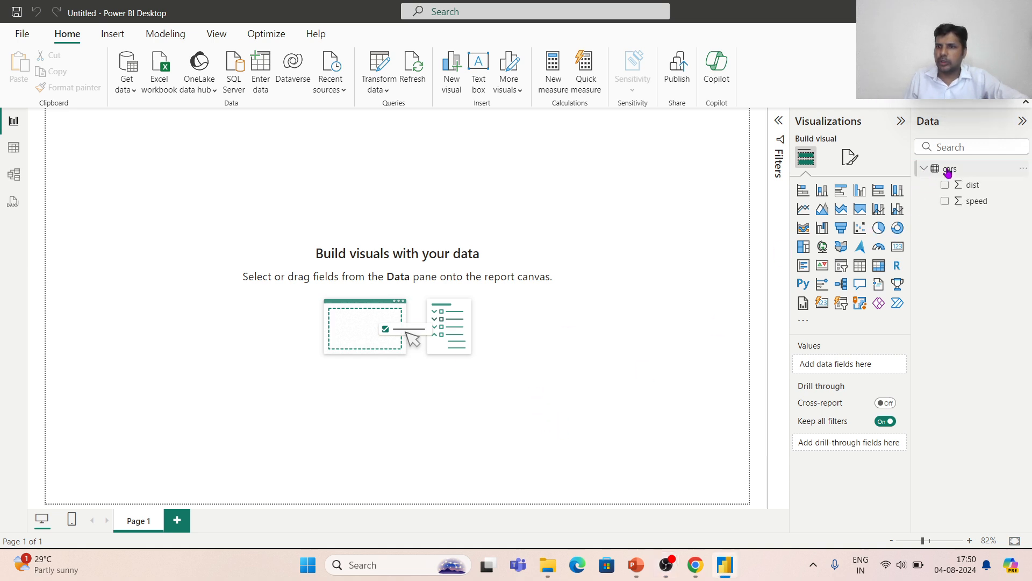
left_click(898, 266)
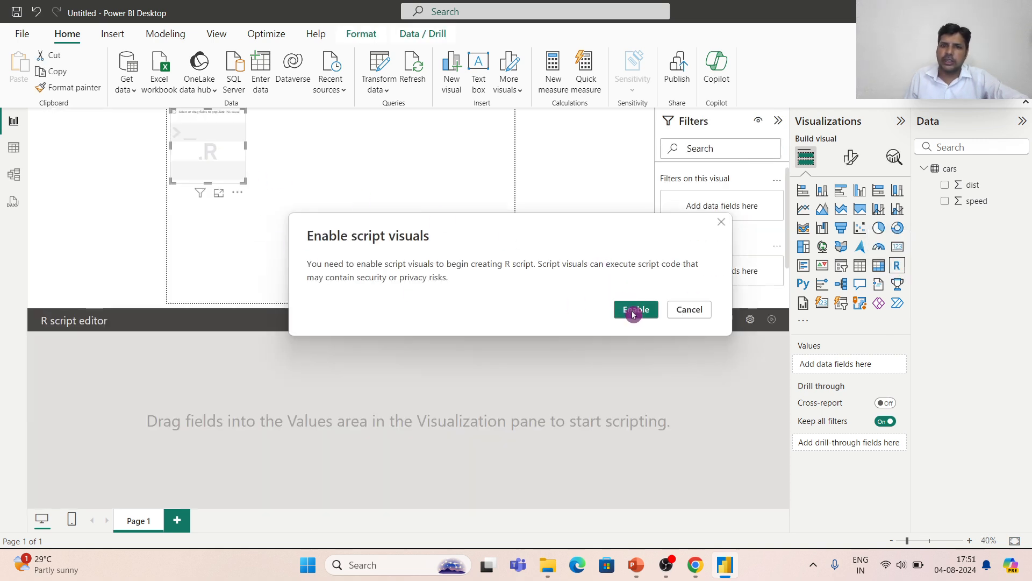
left_click(637, 315)
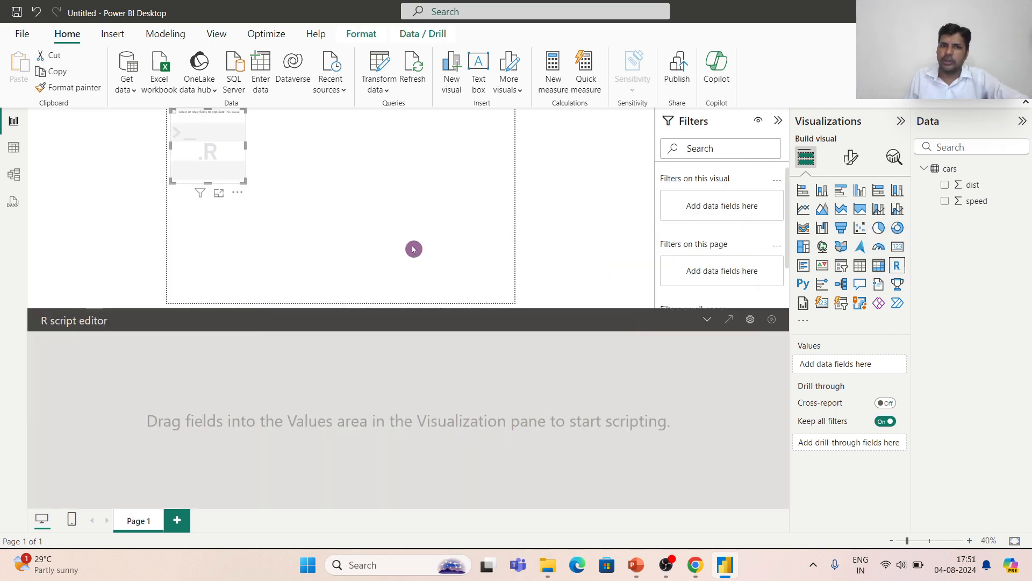
left_click_drag(243, 182, 438, 273)
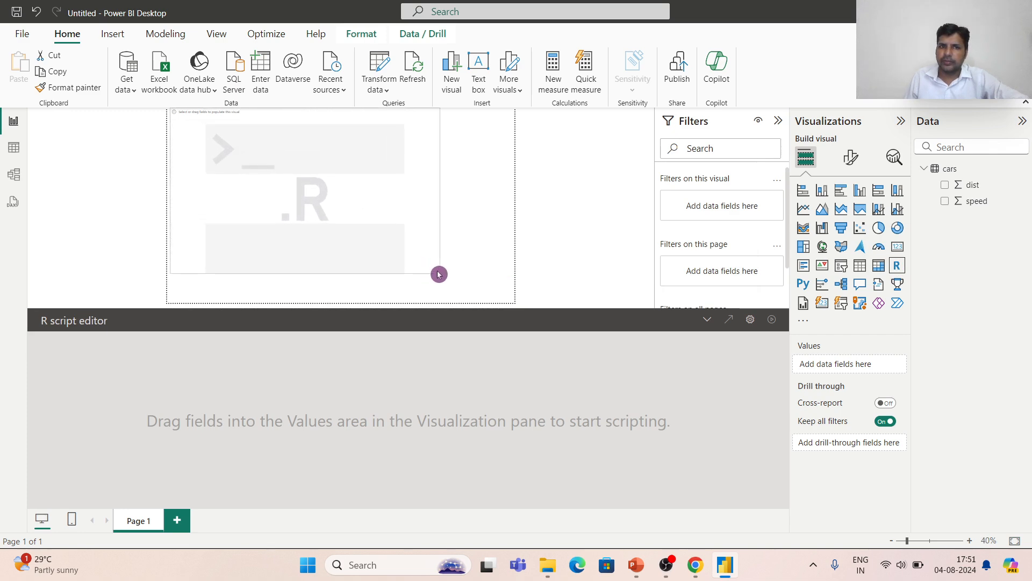
Collapse the R script editor and add the dist and speed fields to the R visual's values.
left_click(708, 321)
left_click(707, 501)
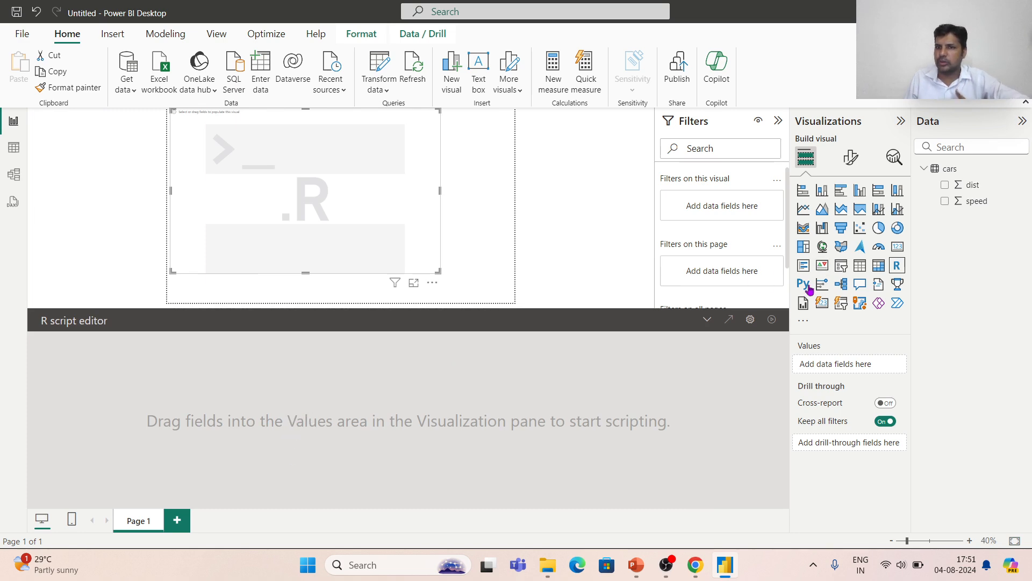
left_click(707, 318)
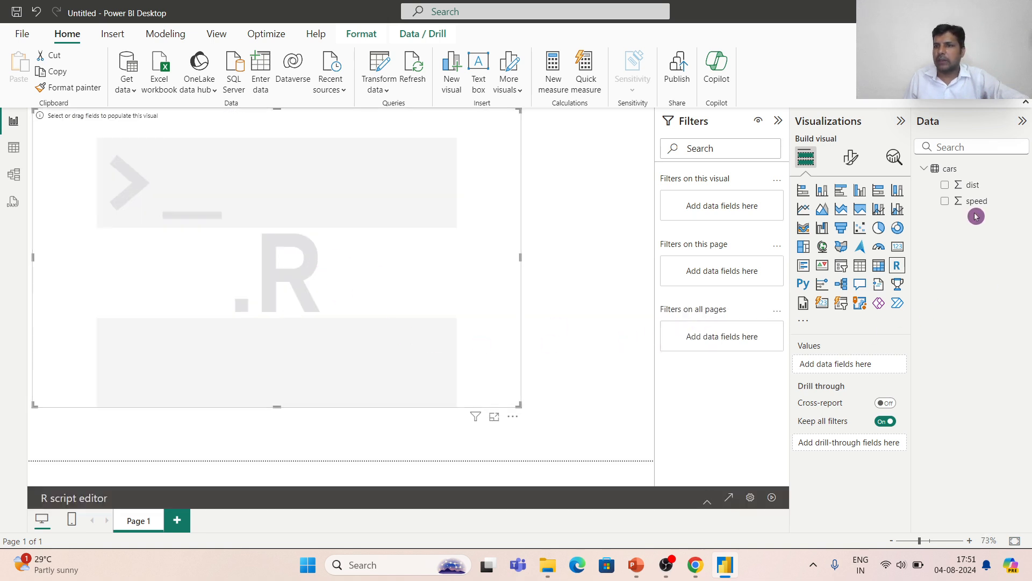
left_click_drag(973, 186, 852, 365)
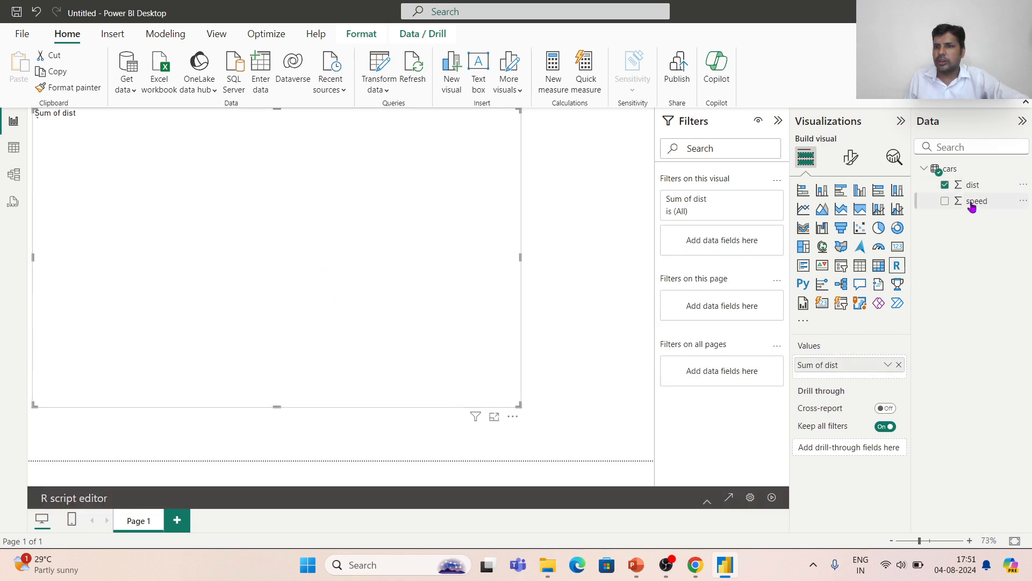
left_click_drag(973, 202, 855, 379)
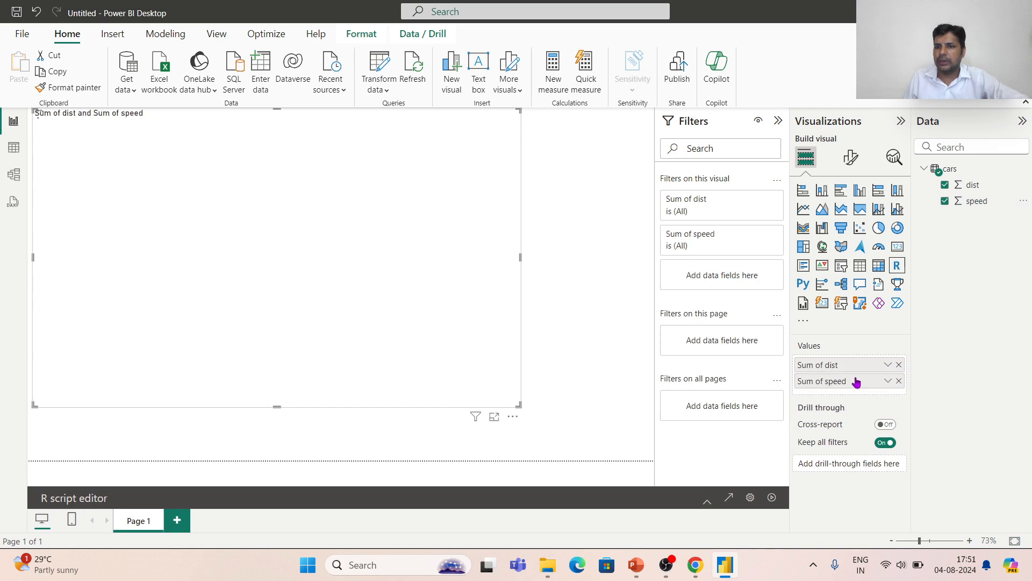
Set both the dist and speed values of the R visual to Don't summarize.
left_click(889, 365)
left_click(945, 183)
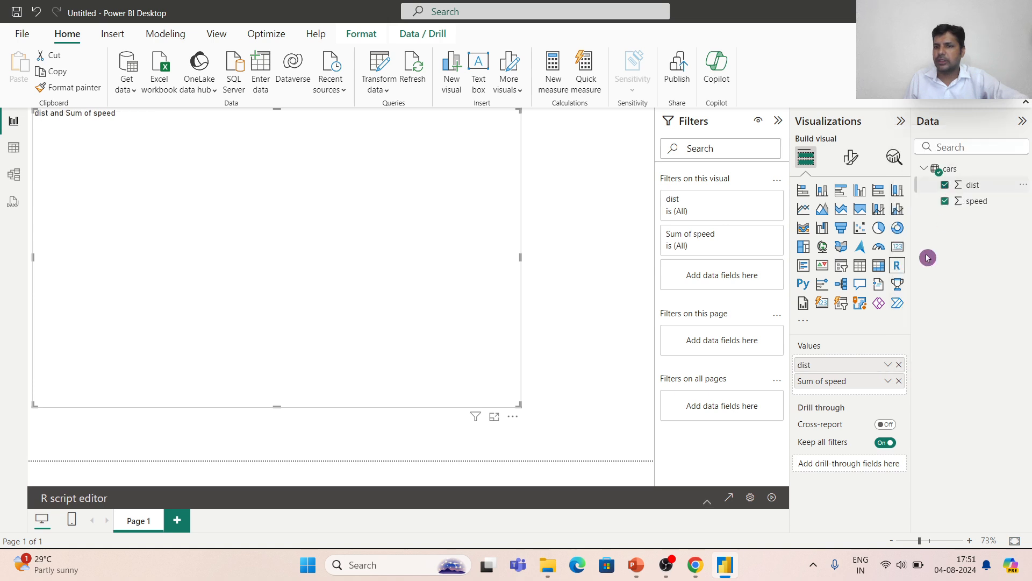
left_click(888, 381)
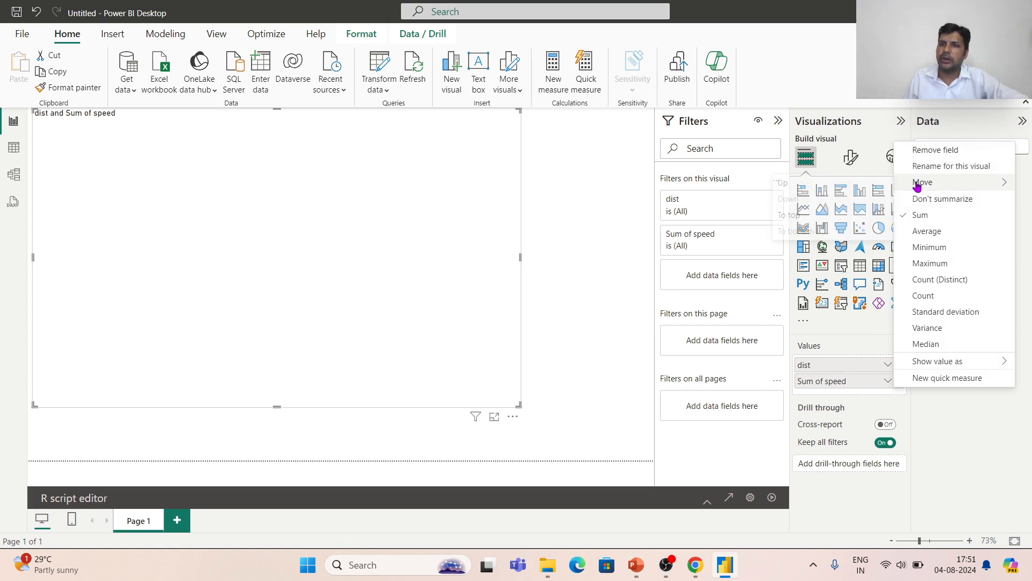
left_click(930, 200)
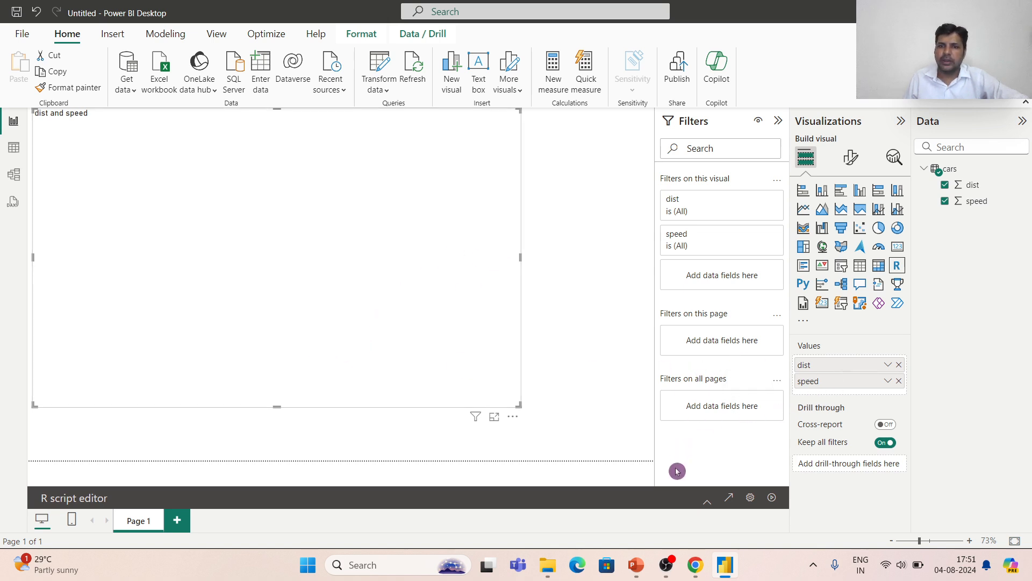
Write the line boxplot(dataset$dist ~ dataset$speed) in the R visual's script.
left_click(707, 502)
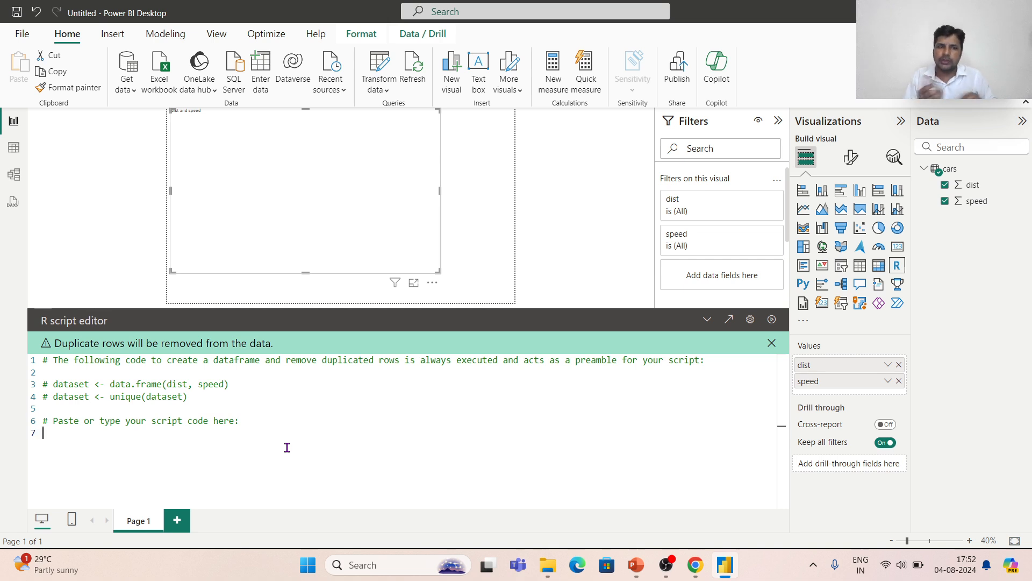
type("xplot")
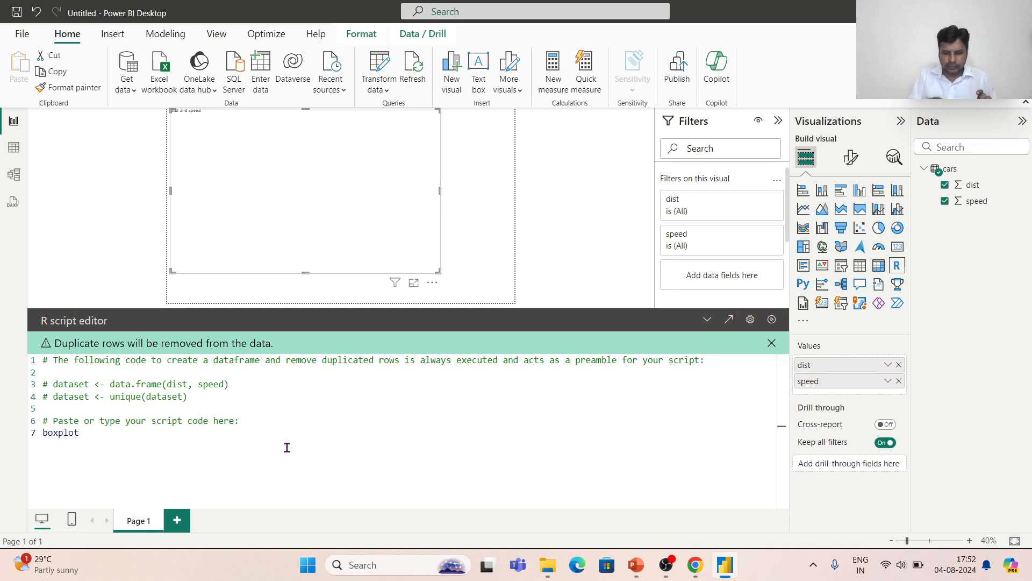
type("(")
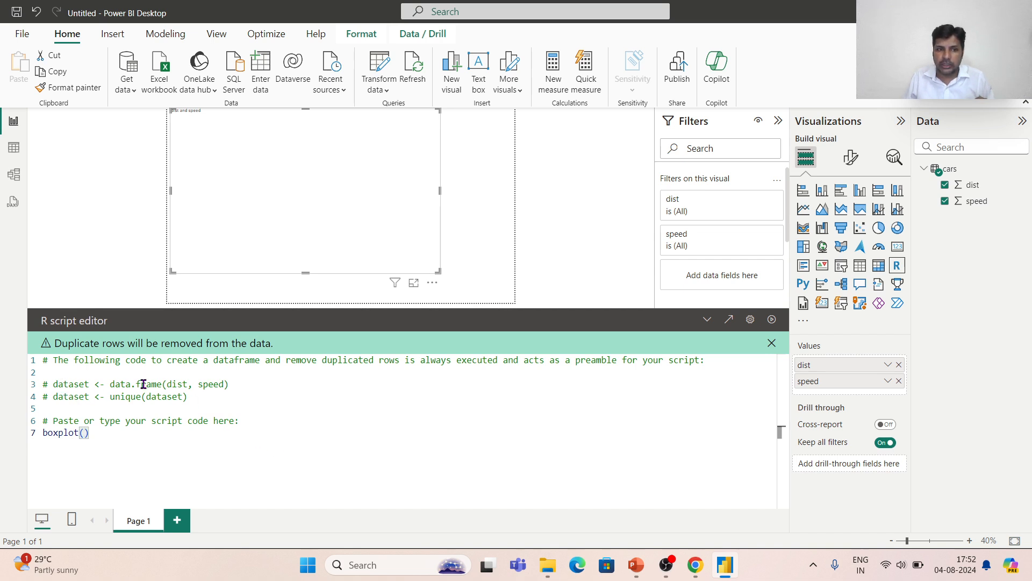
type("dataset")
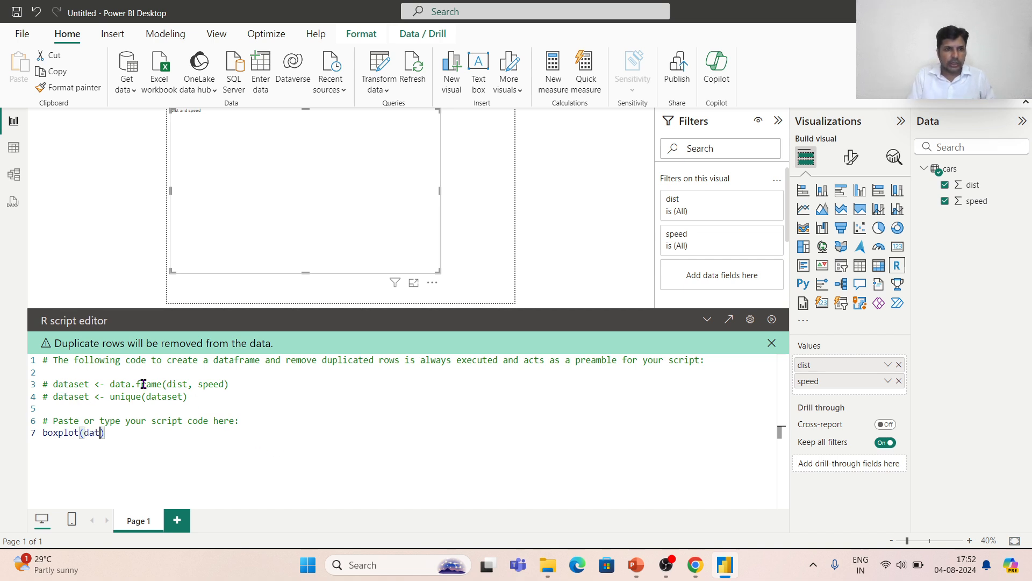
type("t")
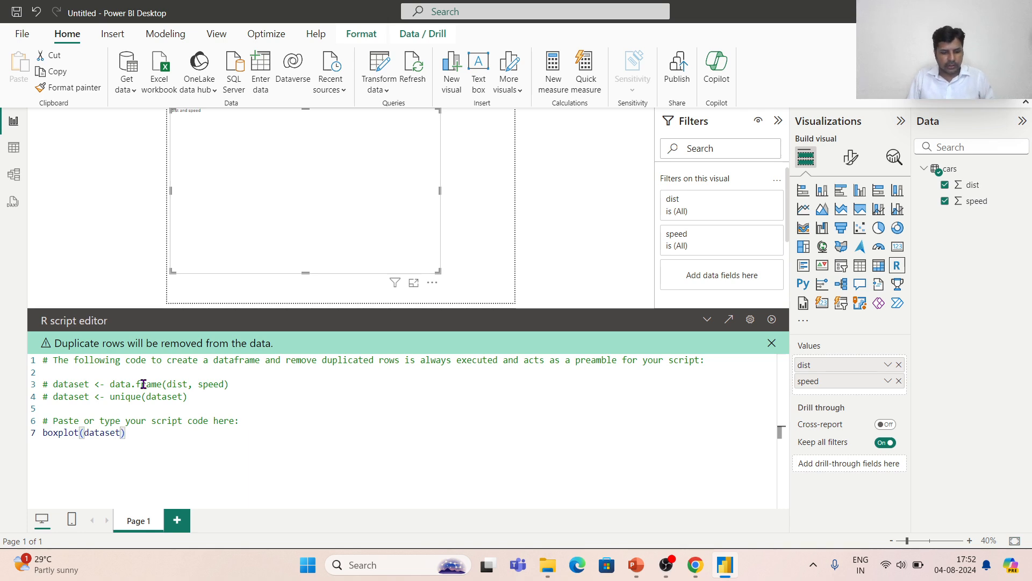
type("$")
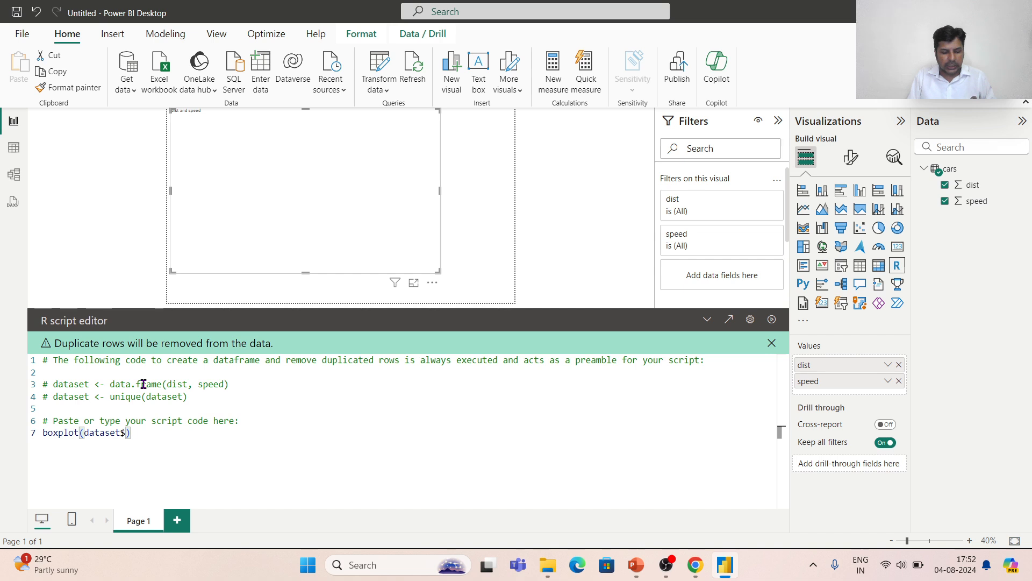
type("dist ")
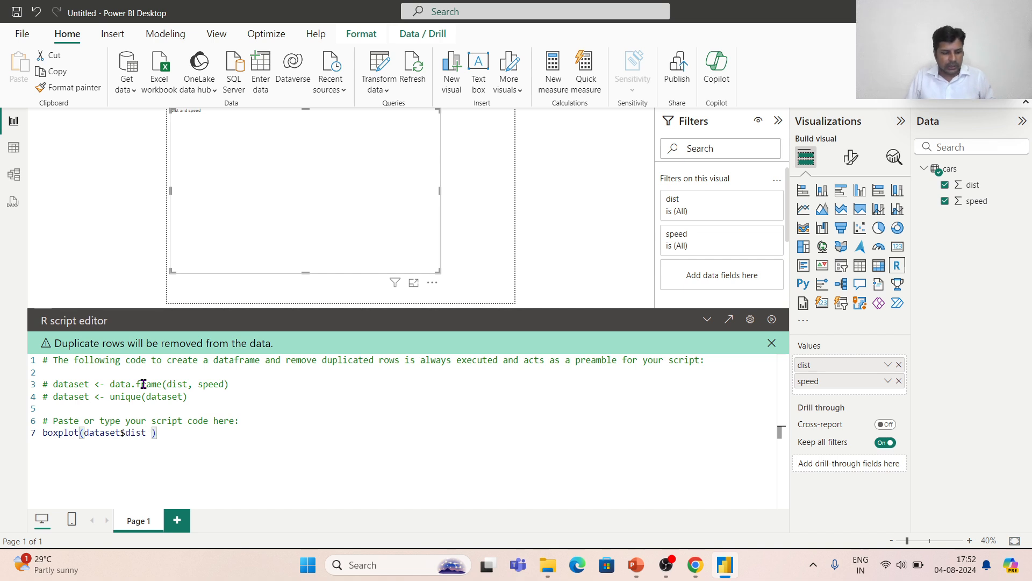
type("~")
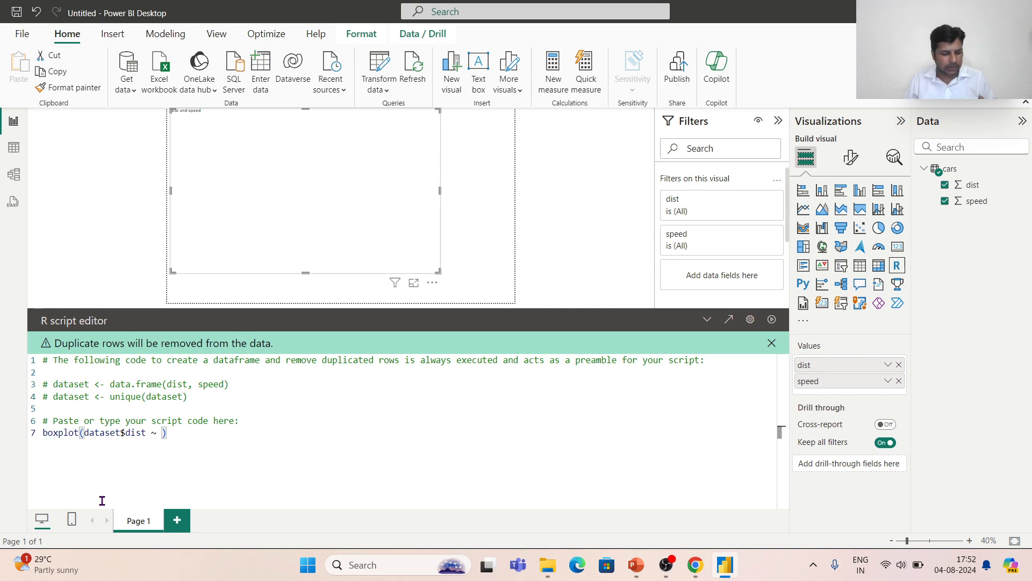
type("`")
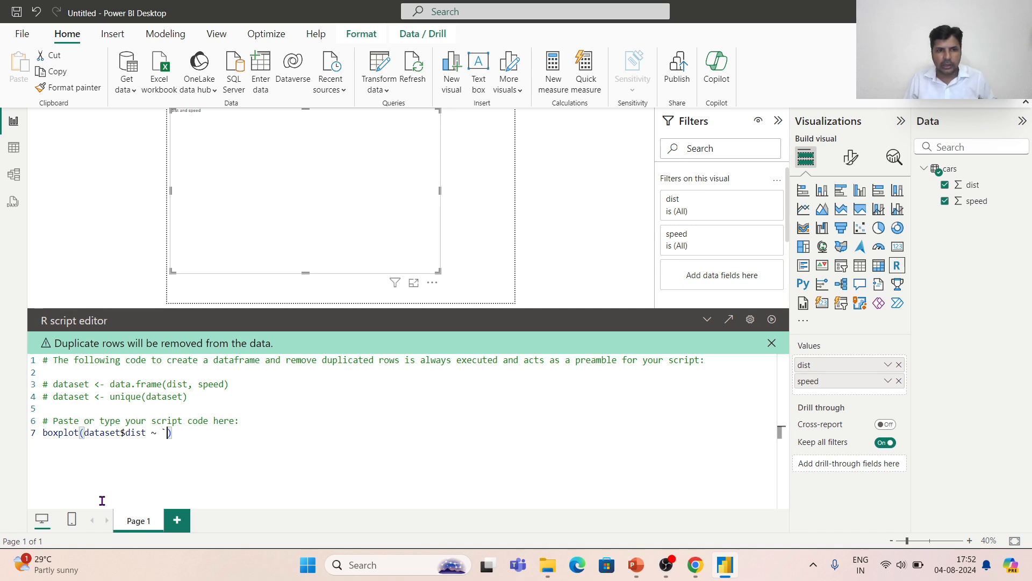
key("BackSpace")
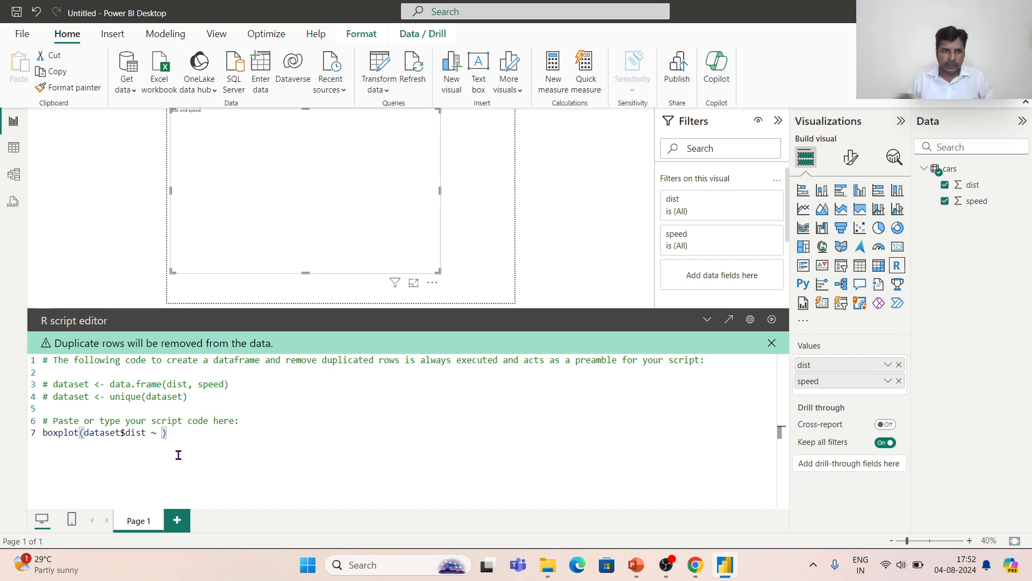
type("datas")
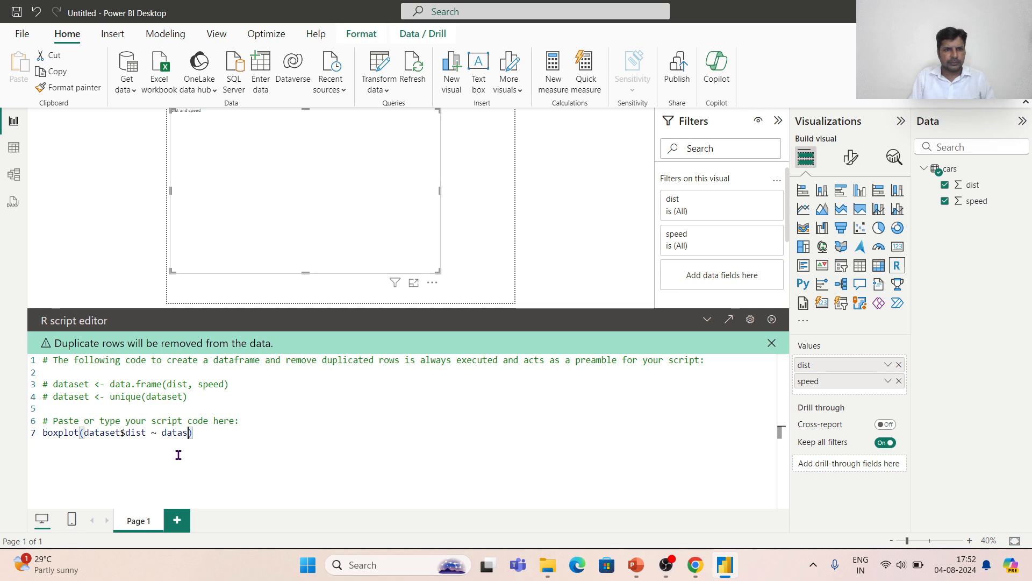
type("et")
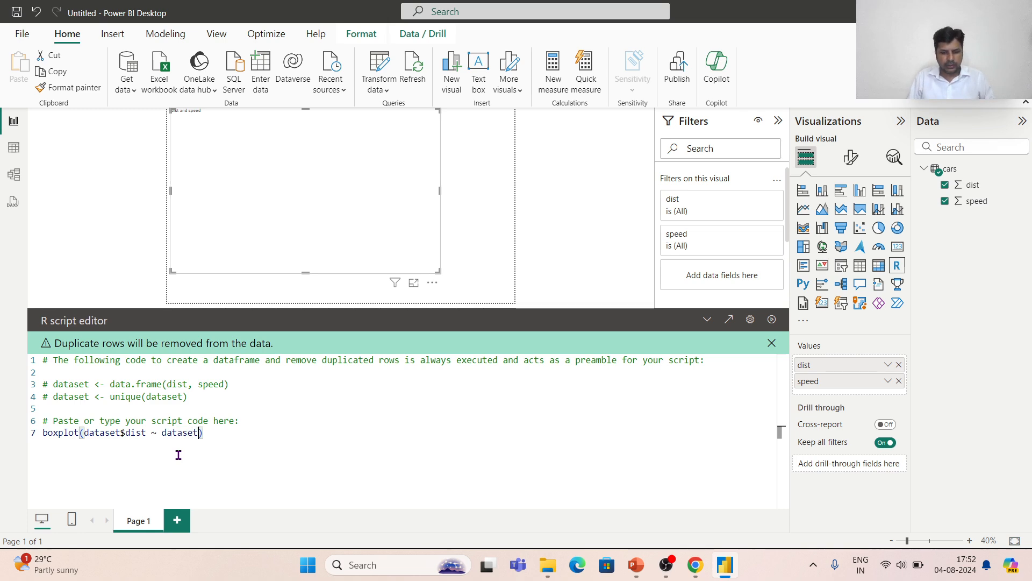
type("$")
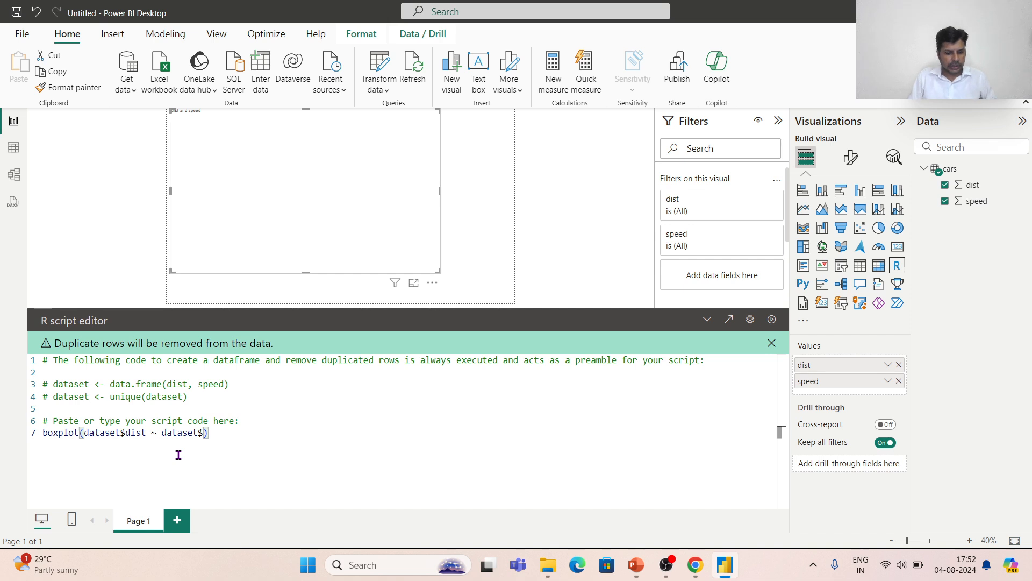
type("speed")
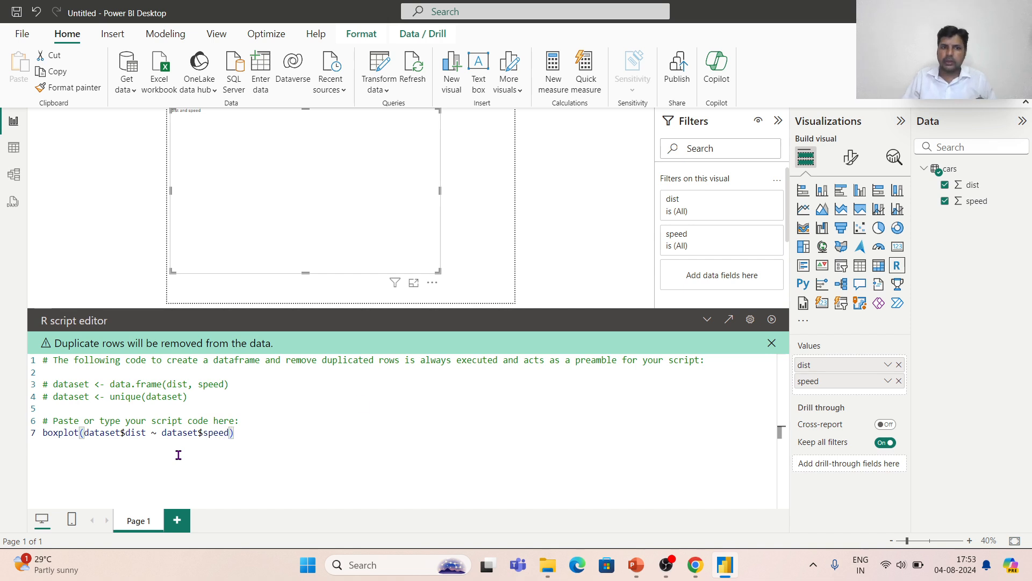
Run the box plot script and widen the R visual on the canvas.
left_click(773, 320)
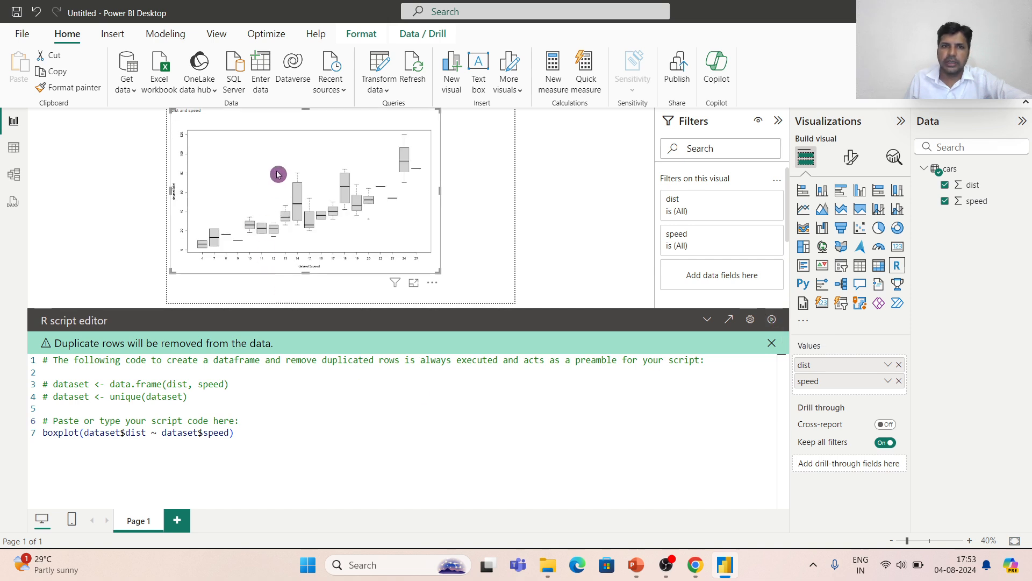
left_click(707, 320)
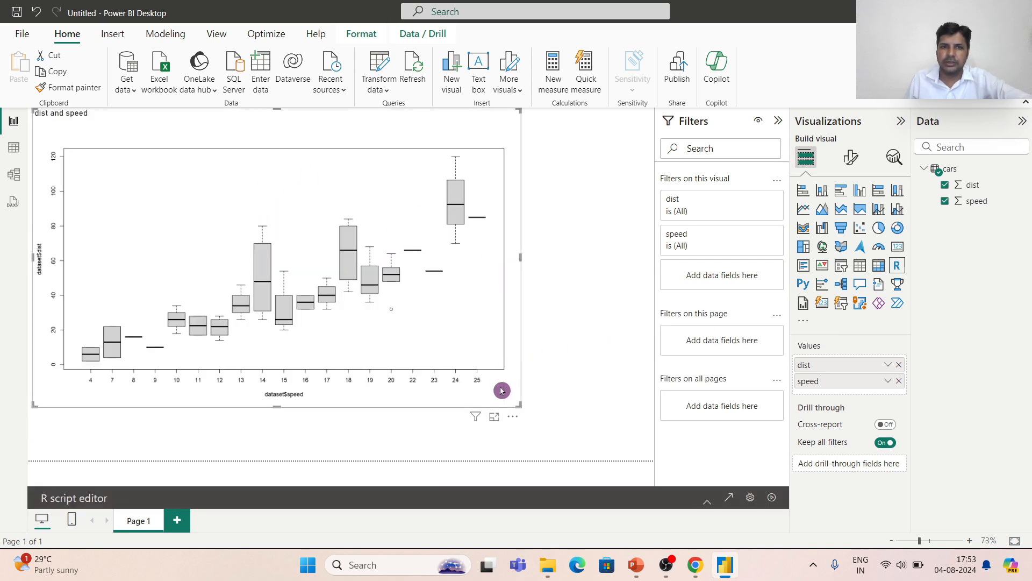
left_click_drag(523, 407, 578, 410)
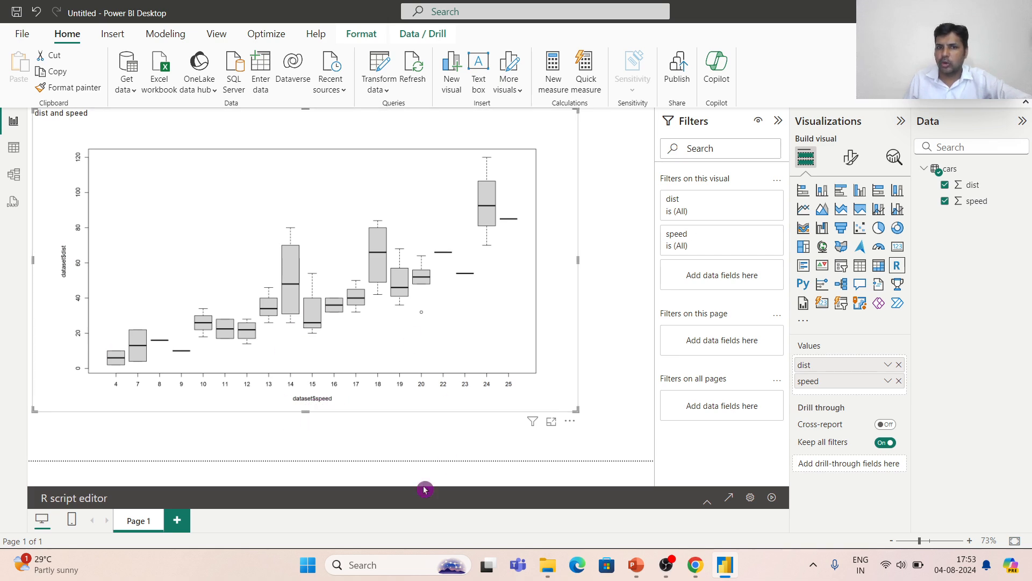
Add the title argument main = distance and speed to the boxplot call in the R script.
left_click(707, 501)
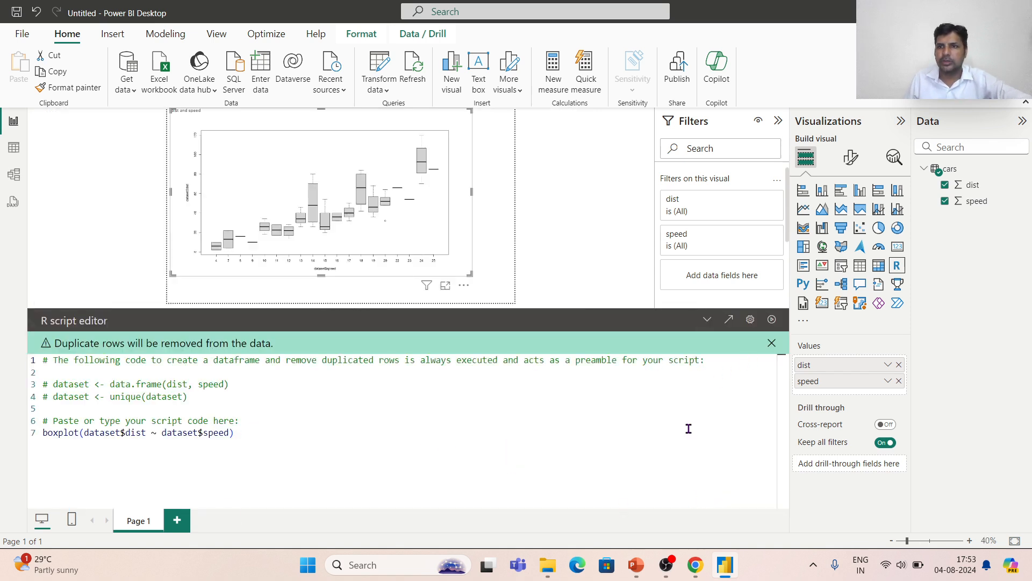
left_click(951, 73)
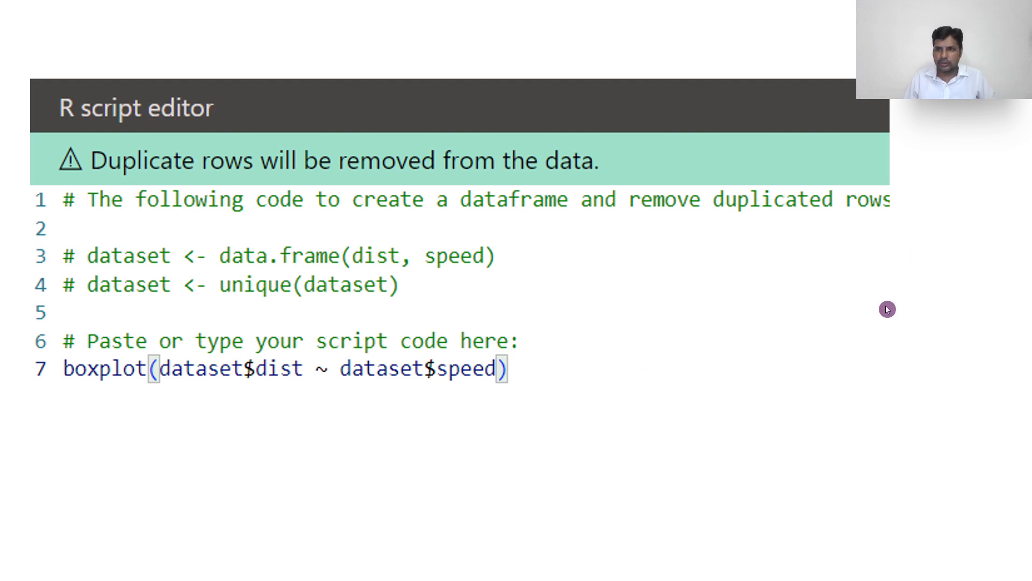
left_click(772, 325)
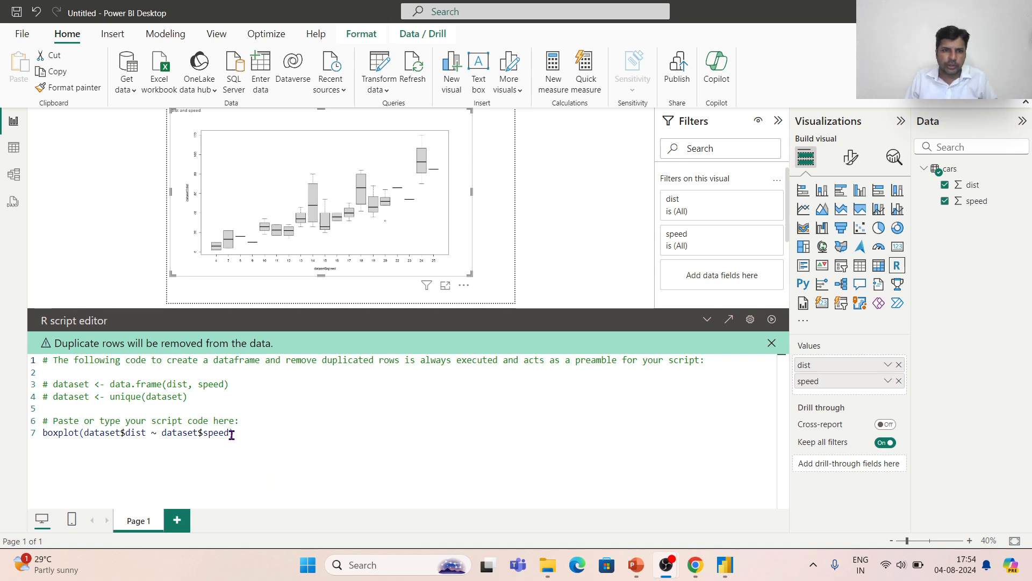
left_click(232, 433)
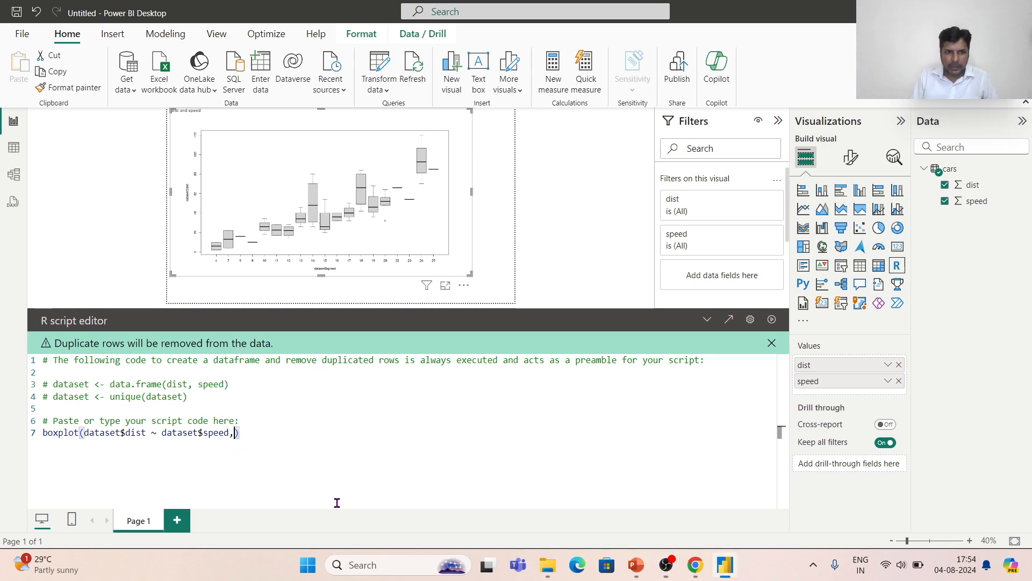
type(", main")
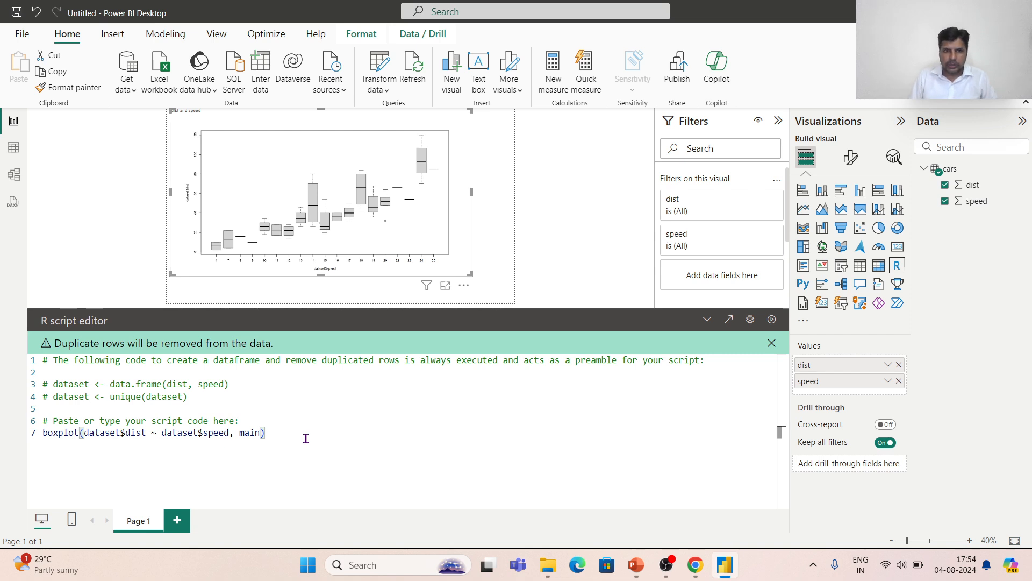
type(" = ")
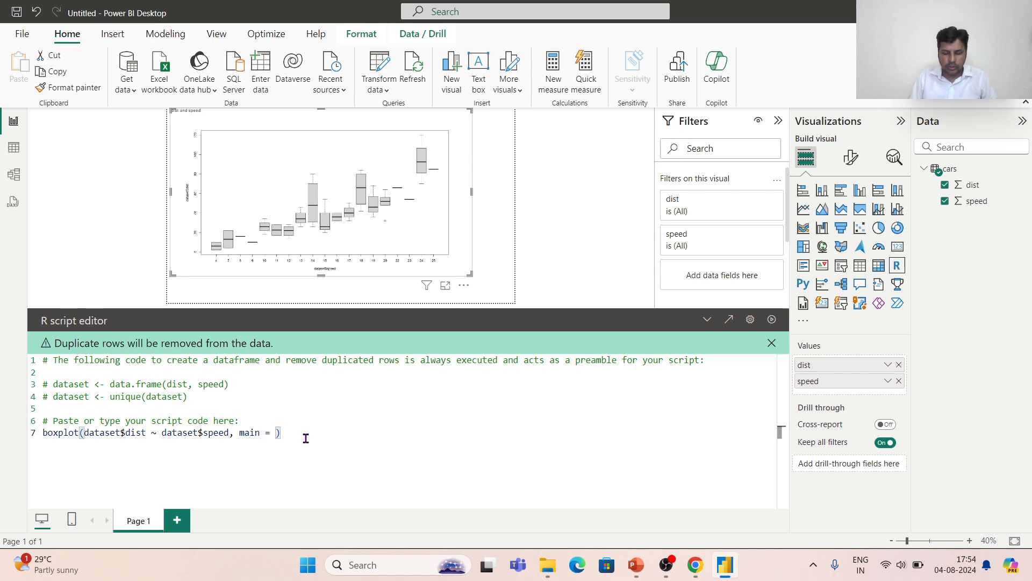
type("distan")
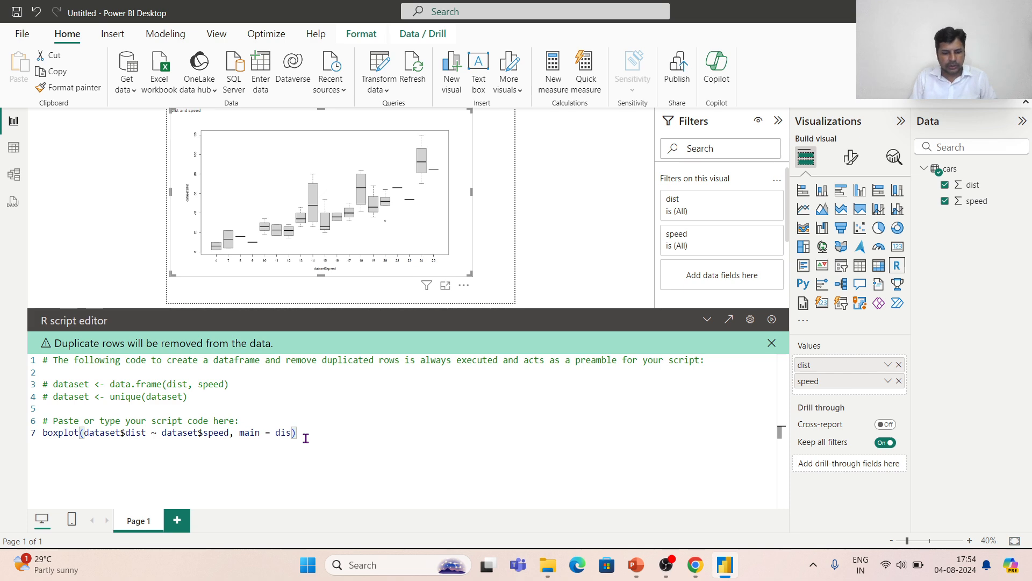
type("ce and speed")
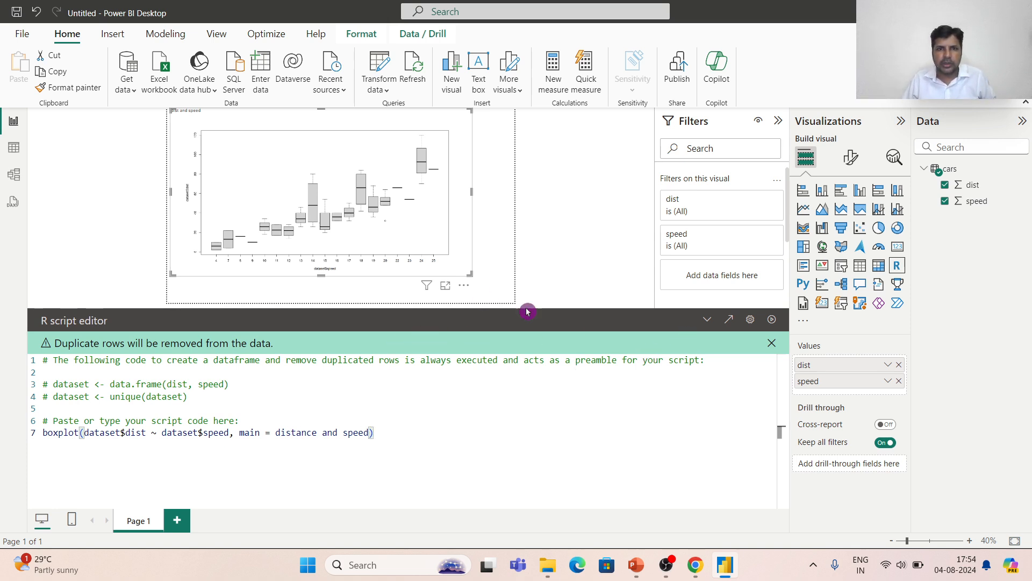
Enclose the title text distance and speed in single quotes in the boxplot call and run the script again.
left_click(707, 320)
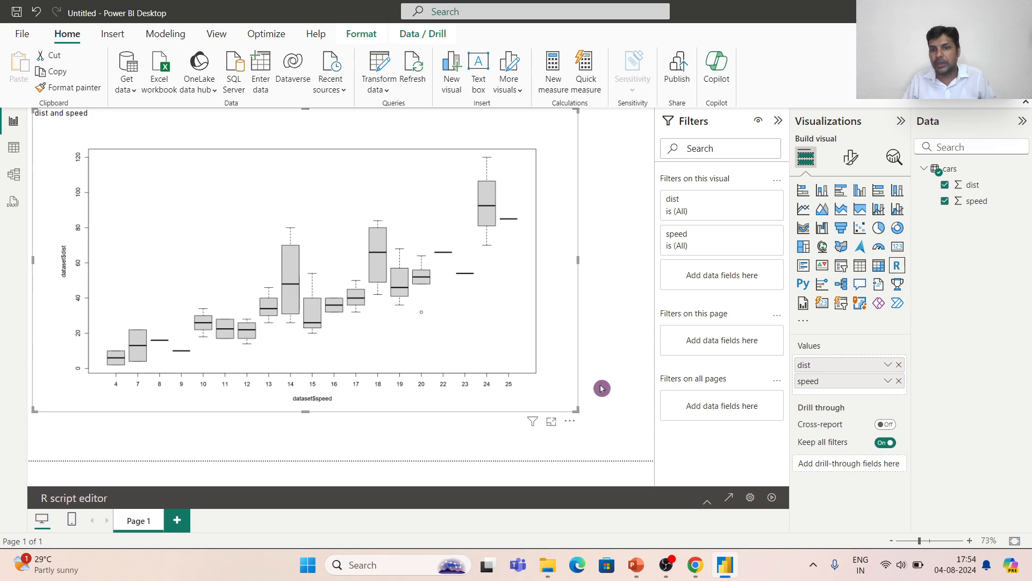
left_click(707, 502)
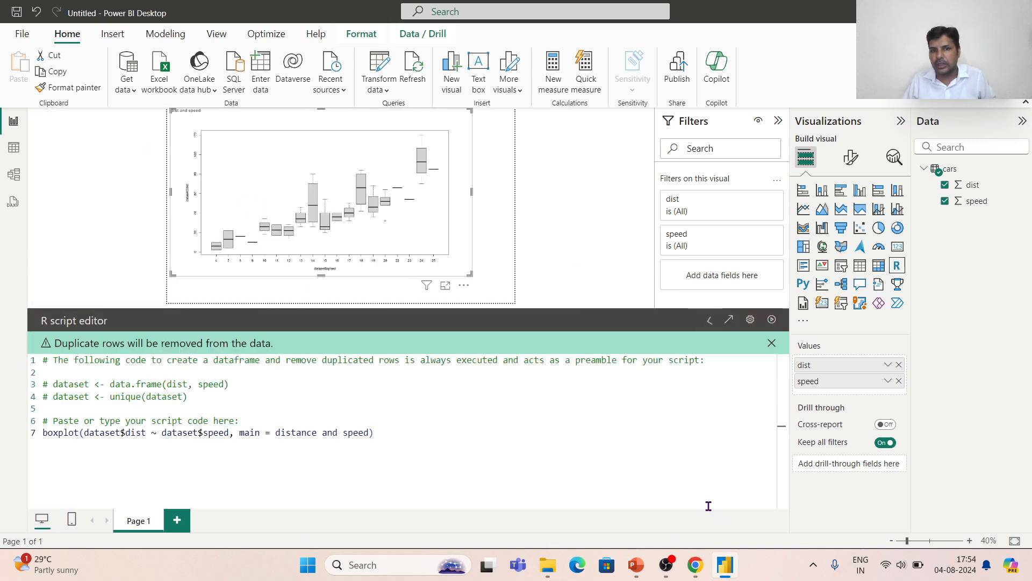
left_click(275, 432)
type("'")
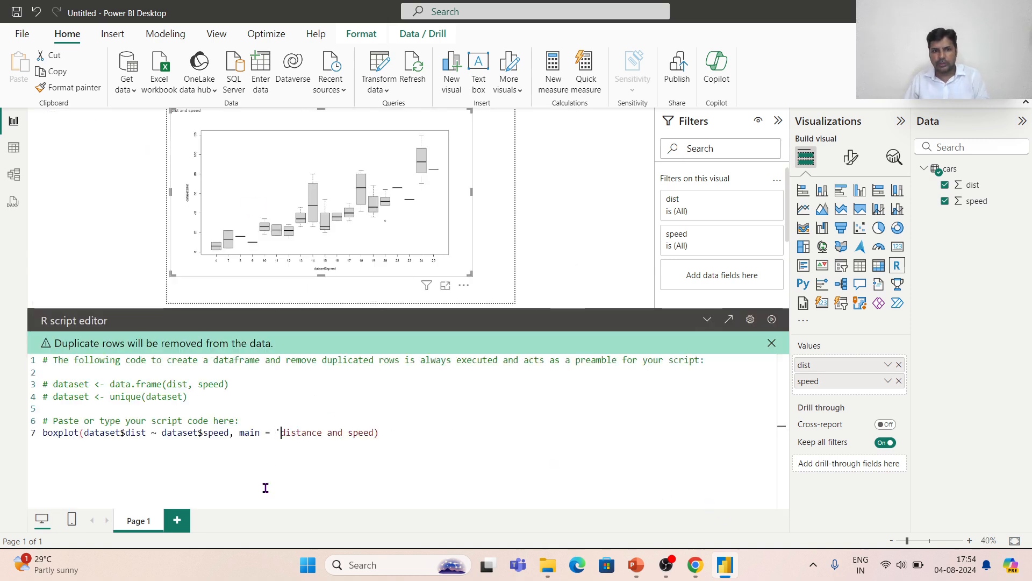
key("Right")
key("Right")
key("Right")
key("Right")
key("Right")
key("Right")
key("Right")
key("Right")
key("Right")
key("Right")
key("Right")
key("Right")
key("Right")
key("Right")
key("Right")
key("Right")
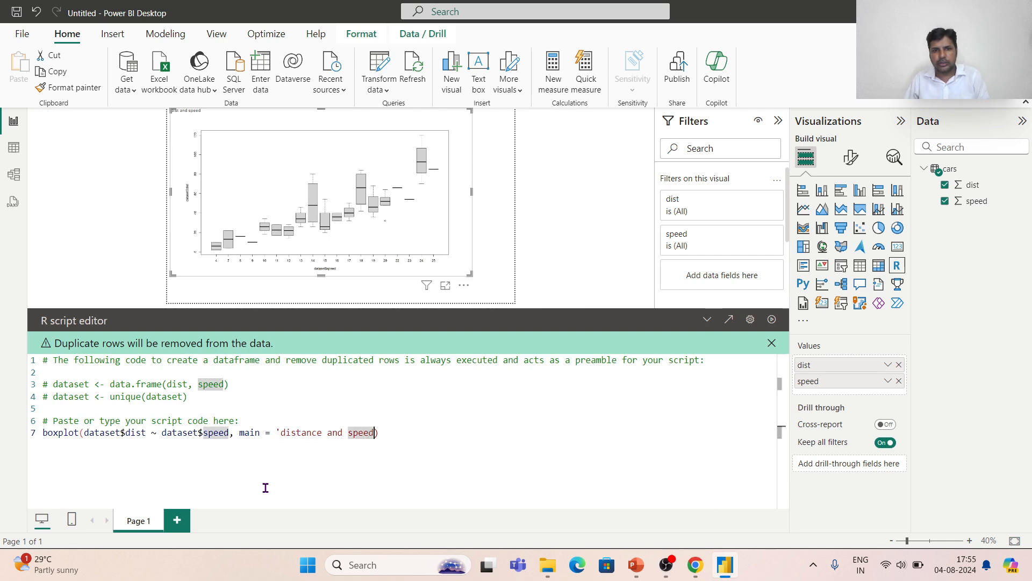
type("'")
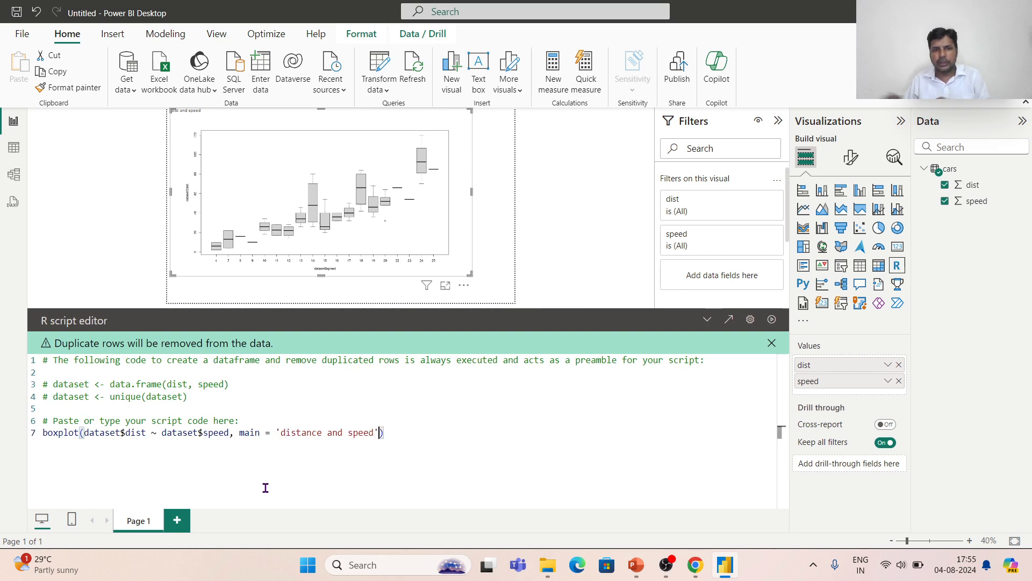
left_click(771, 321)
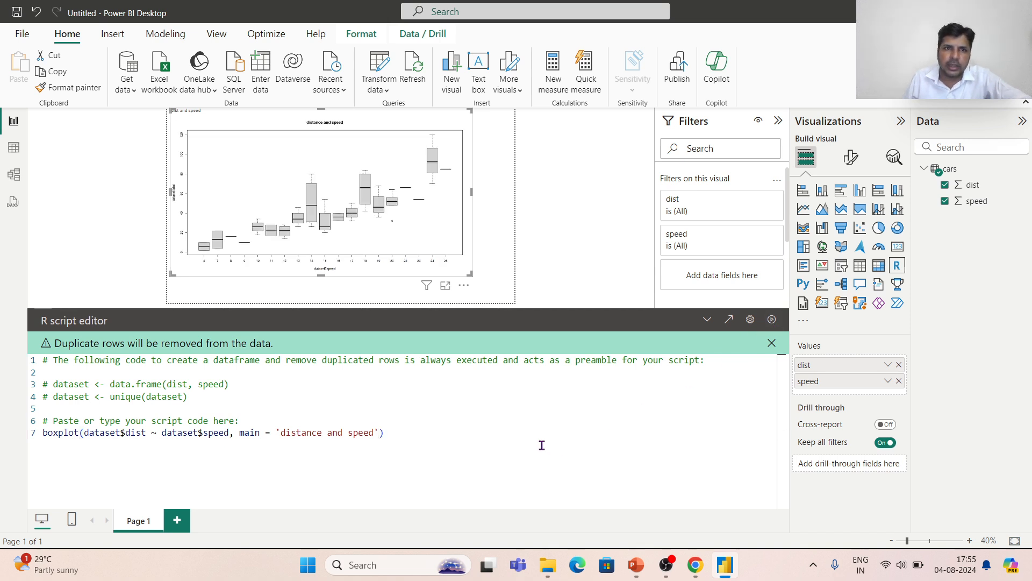
Add the y-axis label argument ylab='distance' after the title argument in the R visual's boxplot call.
left_click(550, 275)
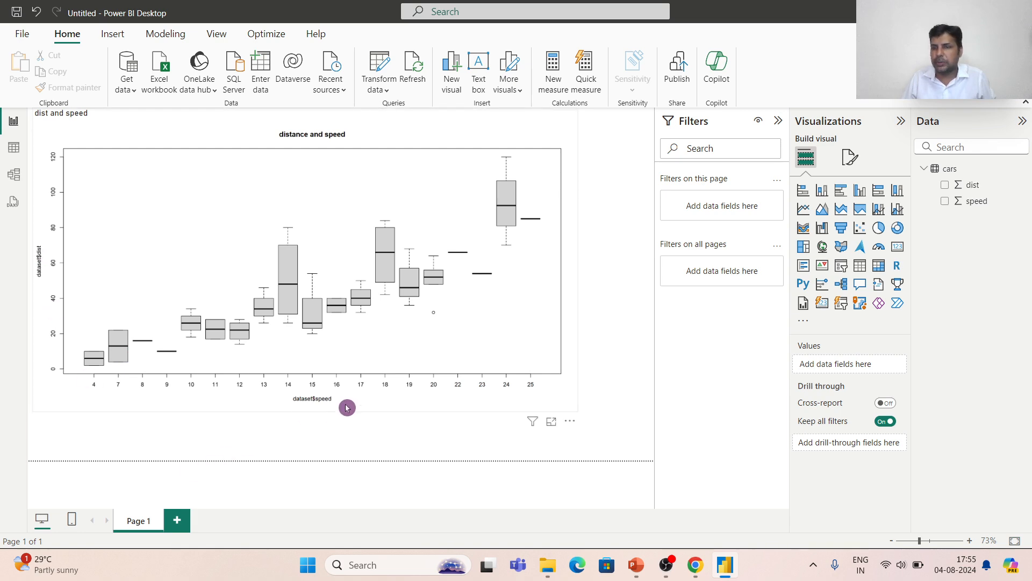
left_click(515, 275)
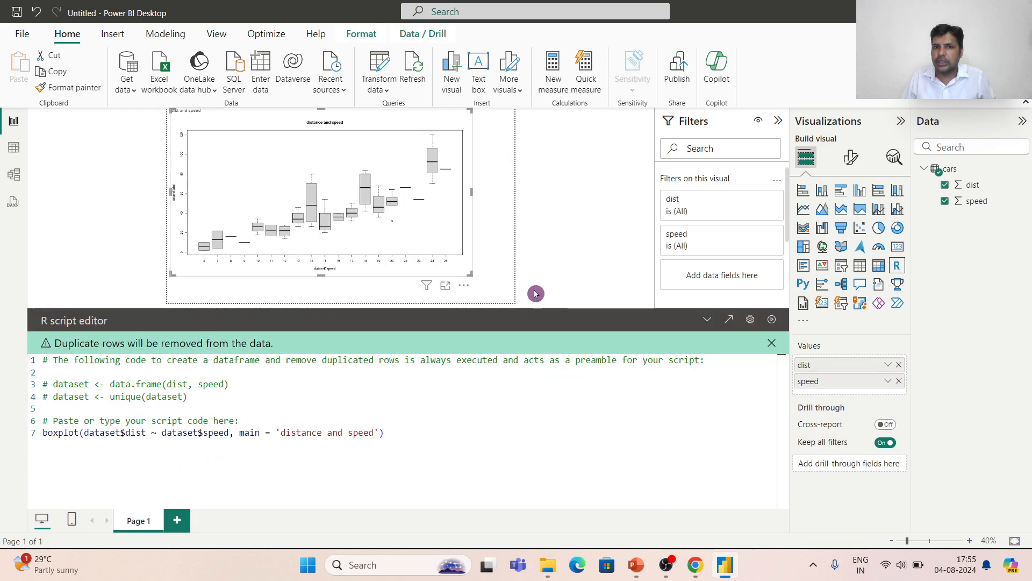
left_click(379, 432)
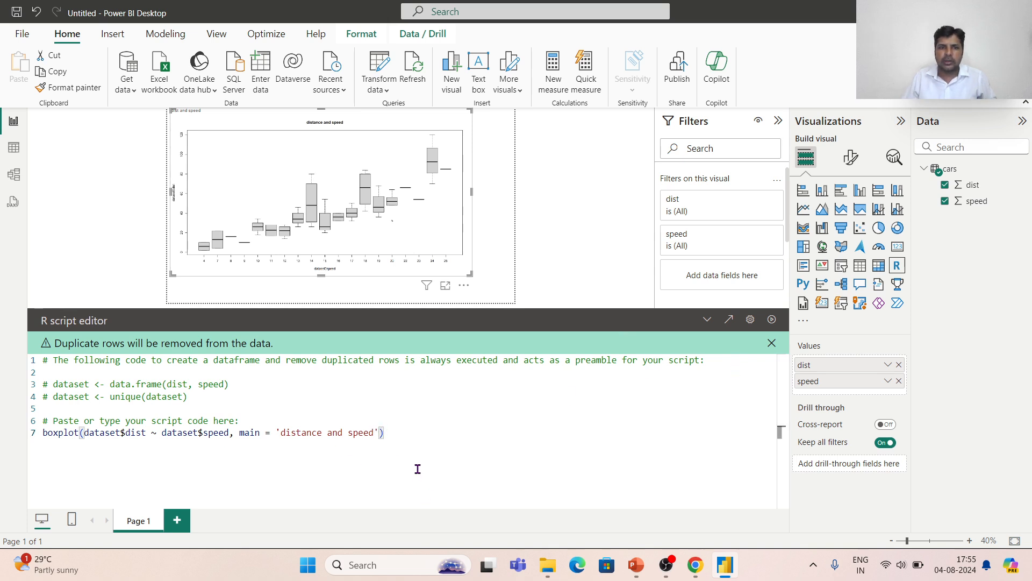
type(",")
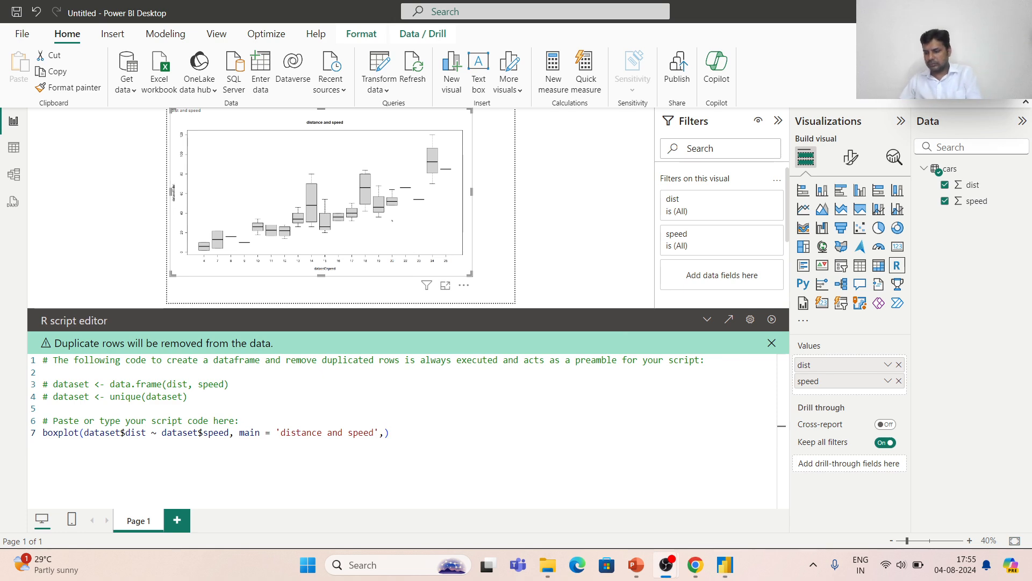
left_click(384, 436)
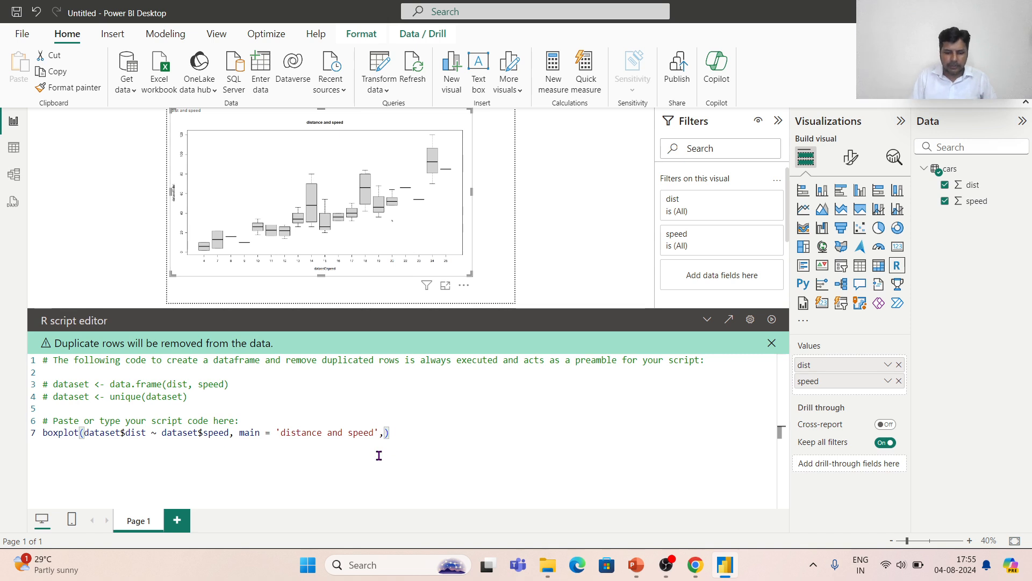
type("ylab")
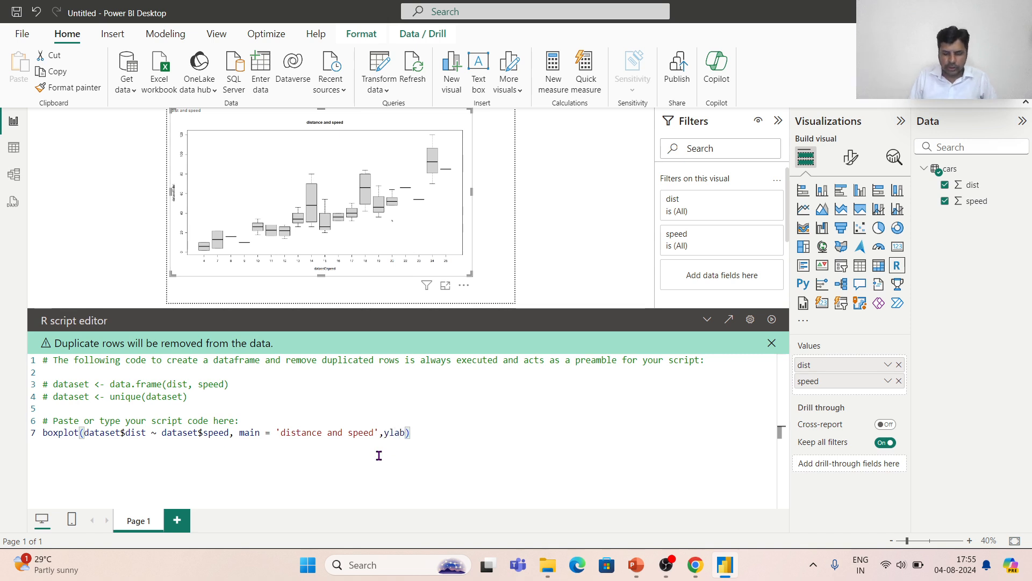
type("=")
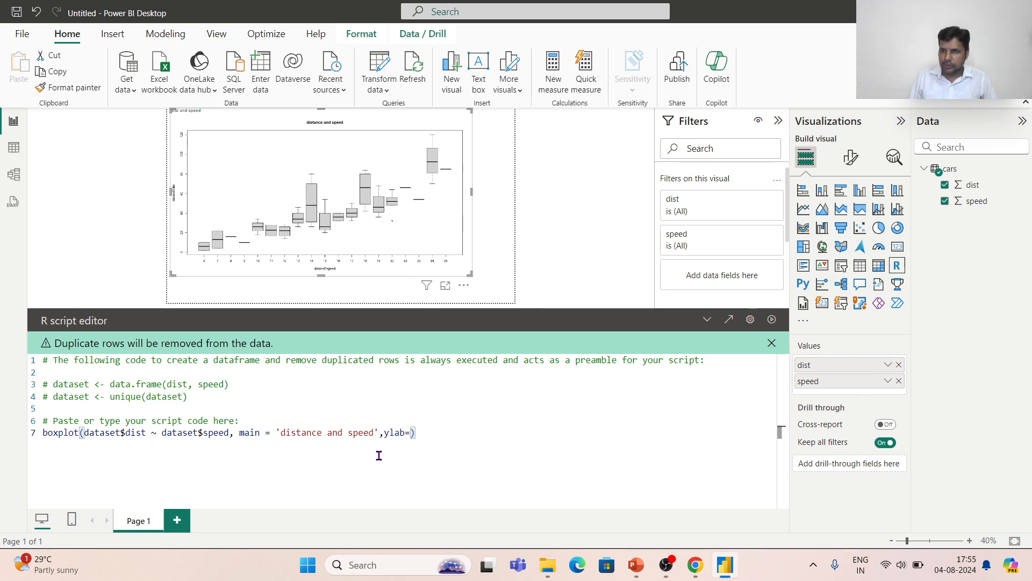
type("'distance")
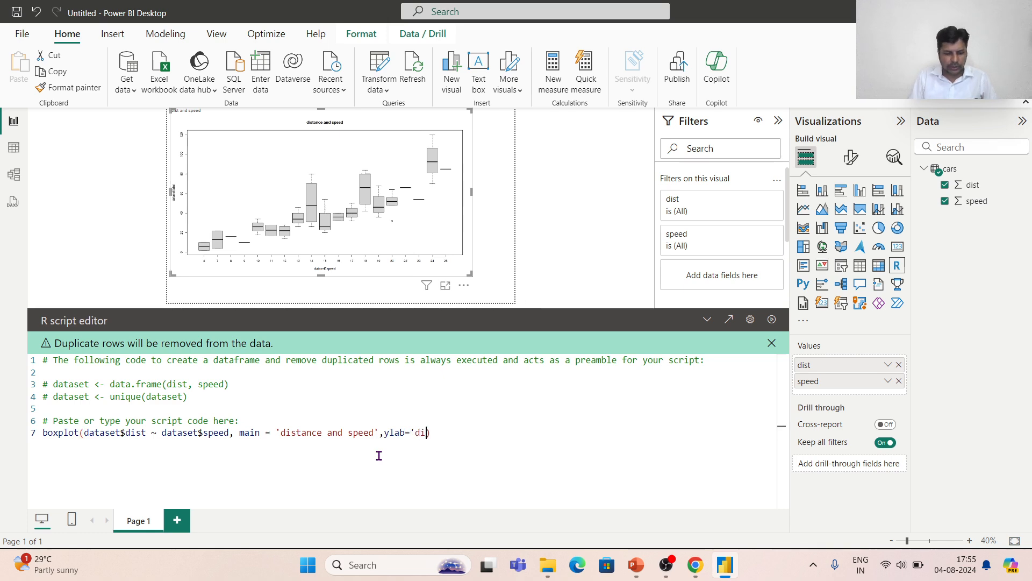
type("'")
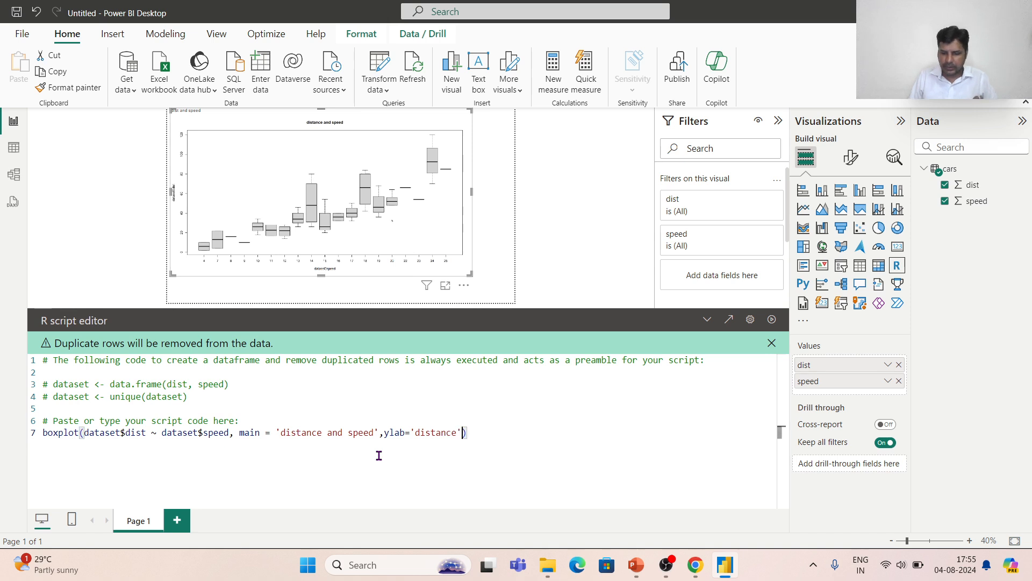
Add the x-axis label argument xlab='speed' after the ylab argument in the boxplot call.
type(",")
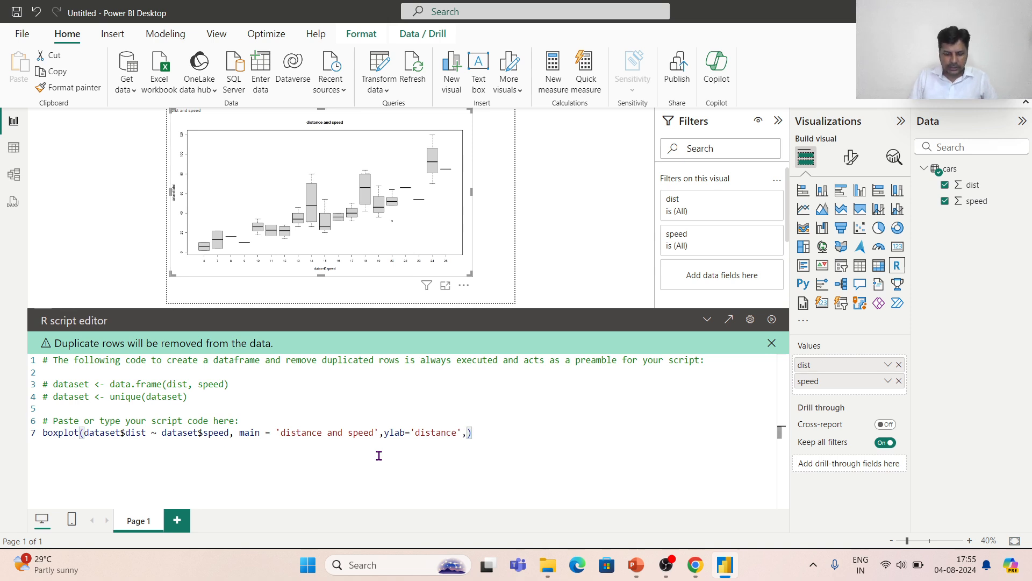
type("xlb")
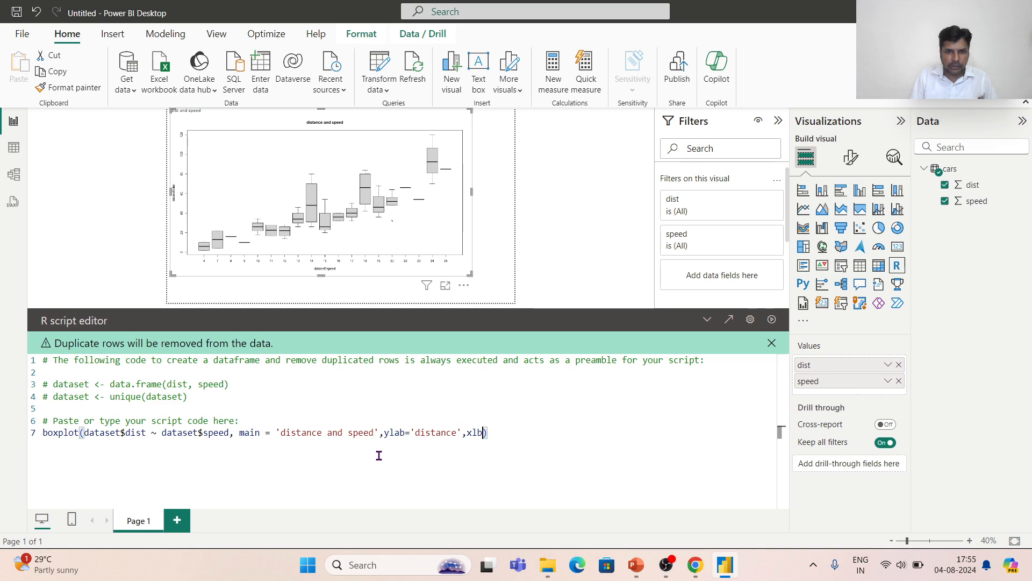
key("BackSpace")
type("a")
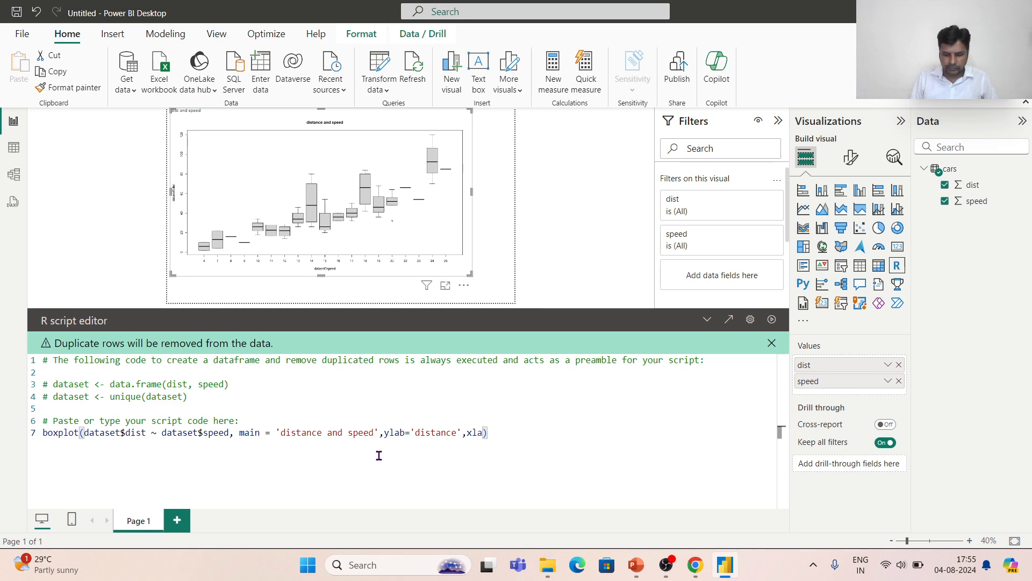
type("b=")
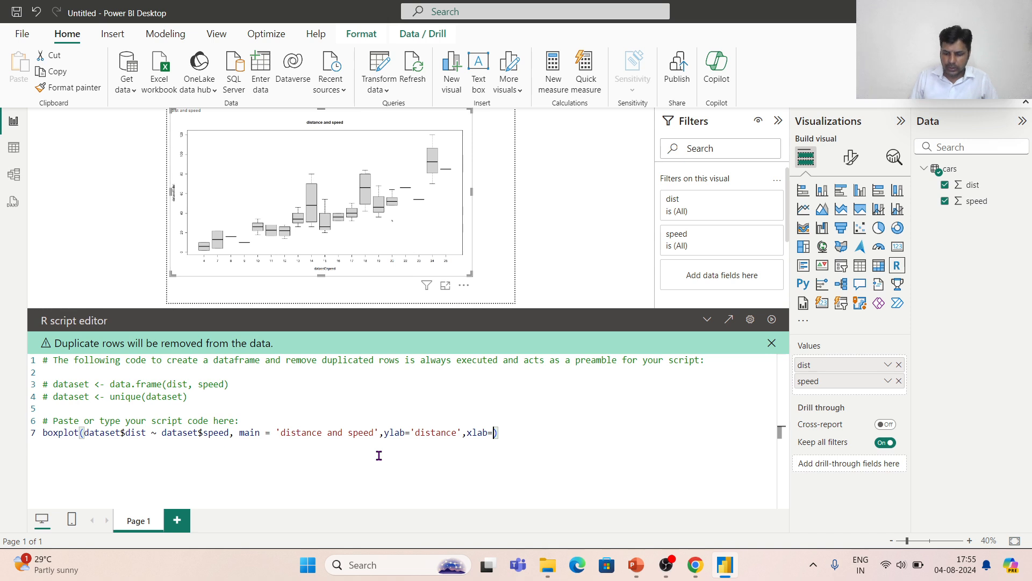
type("'speed")
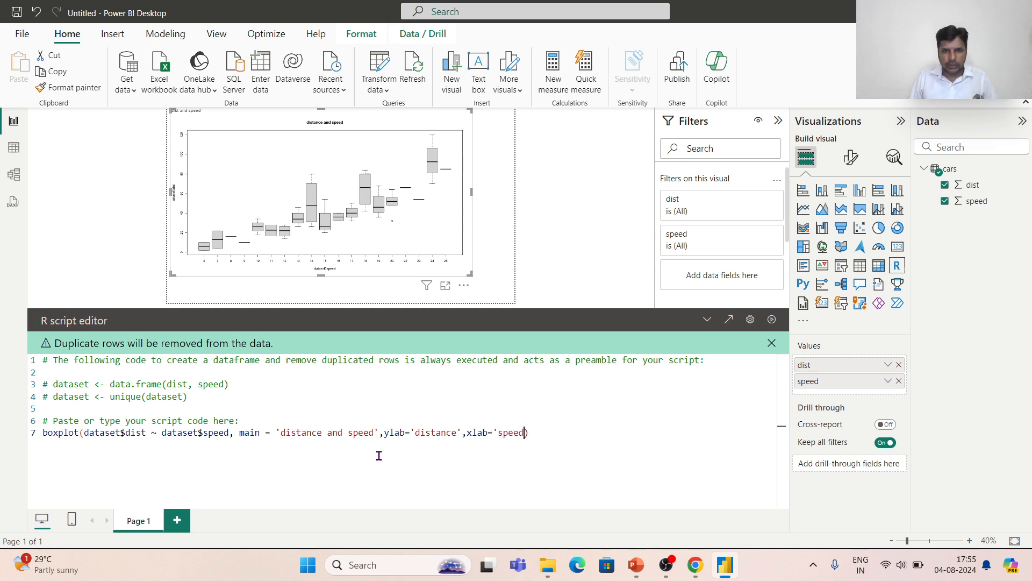
type("'")
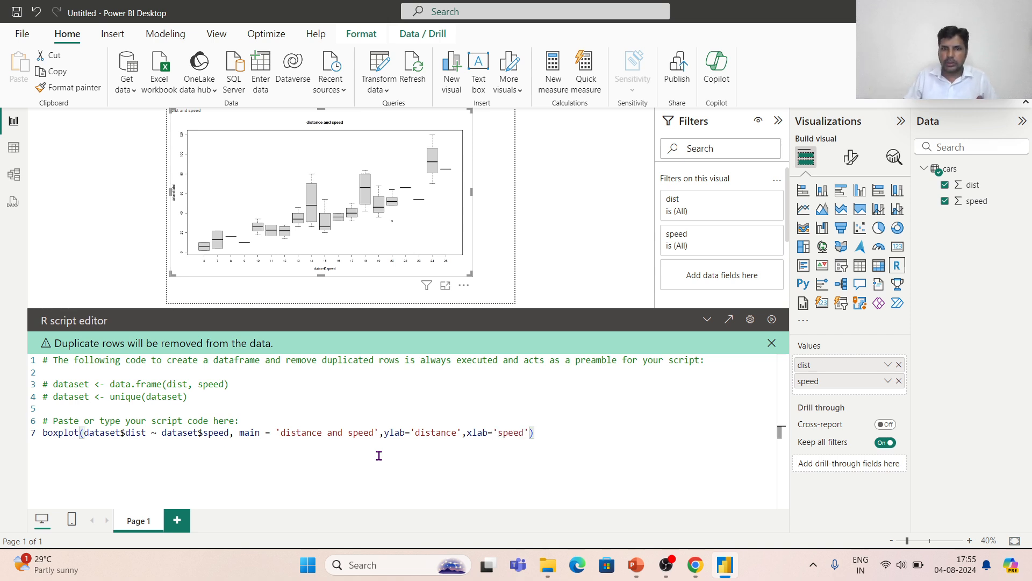
Run the updated box plot script and, with the script editor collapsed, enlarge the R visual slightly on the canvas.
left_click(772, 320)
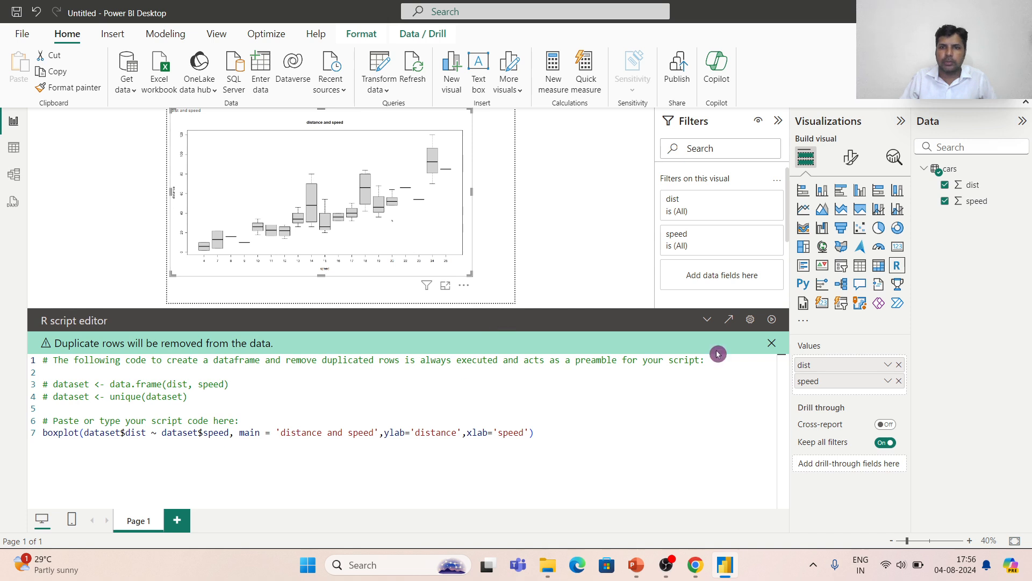
left_click(708, 319)
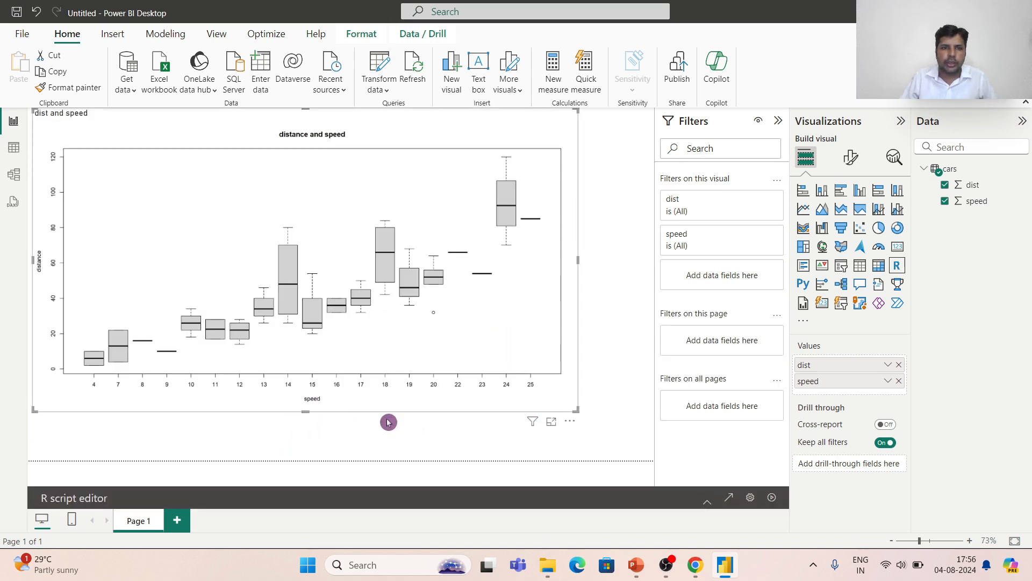
left_click_drag(578, 411, 603, 428)
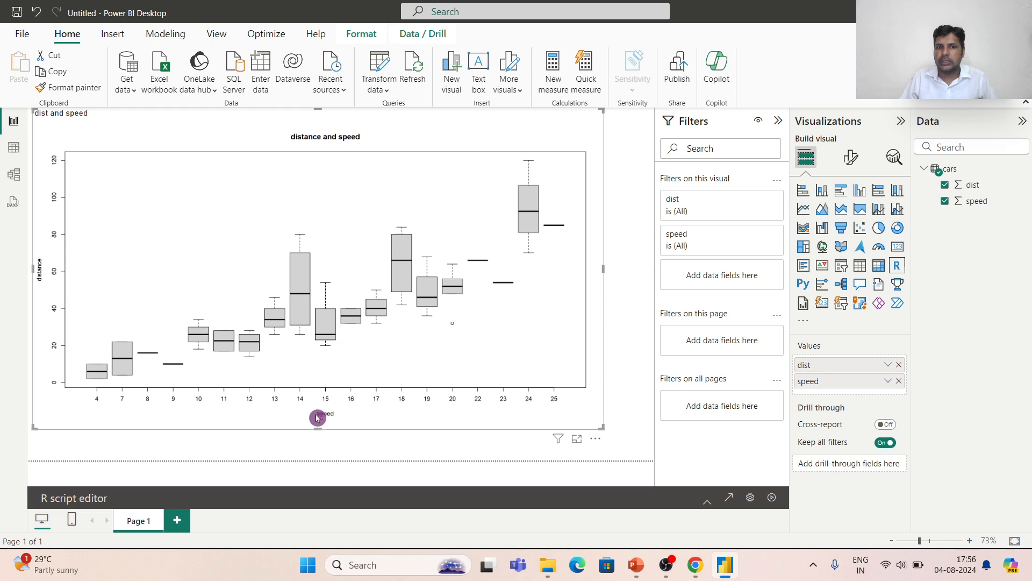
Examine the R visual's title, subtitle and effects formatting options, leaving the subtitle off, and return to the build settings.
left_click(850, 160)
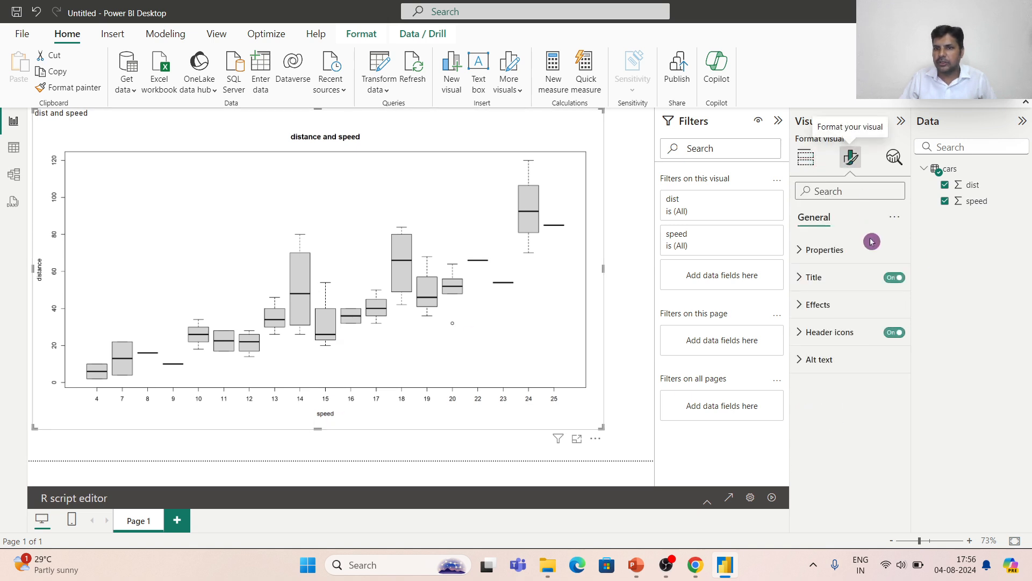
left_click(802, 279)
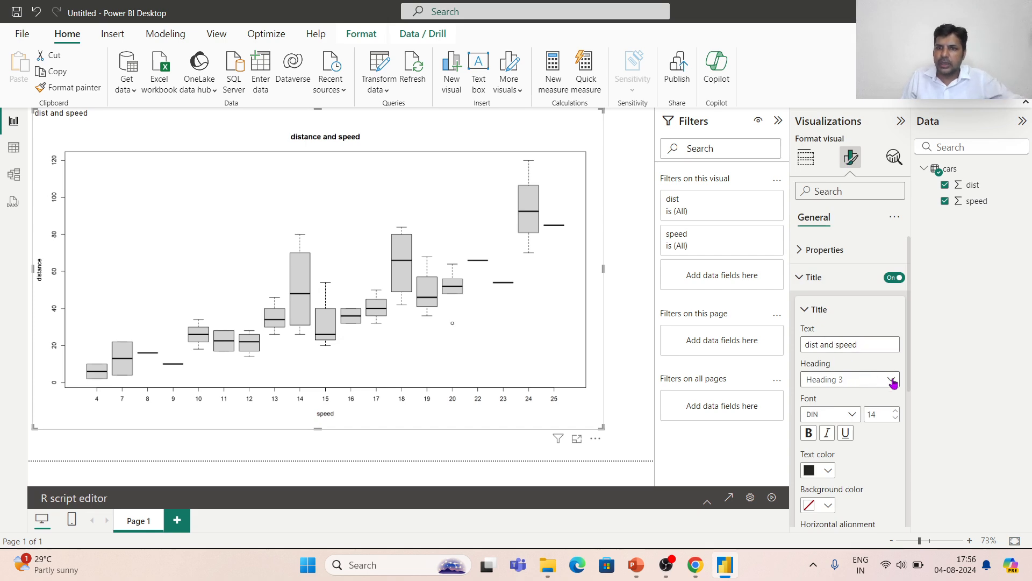
left_click(810, 312)
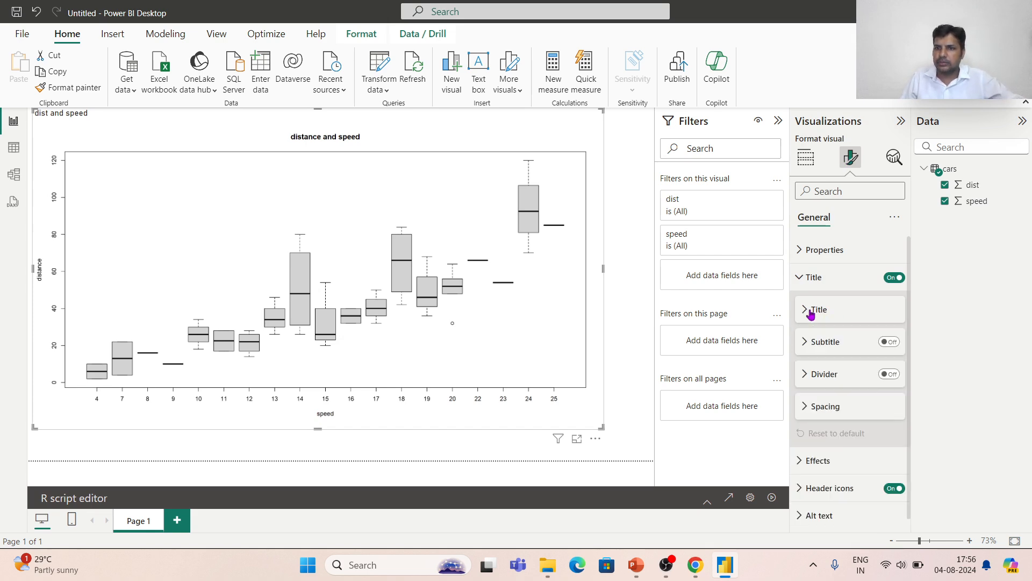
left_click(808, 464)
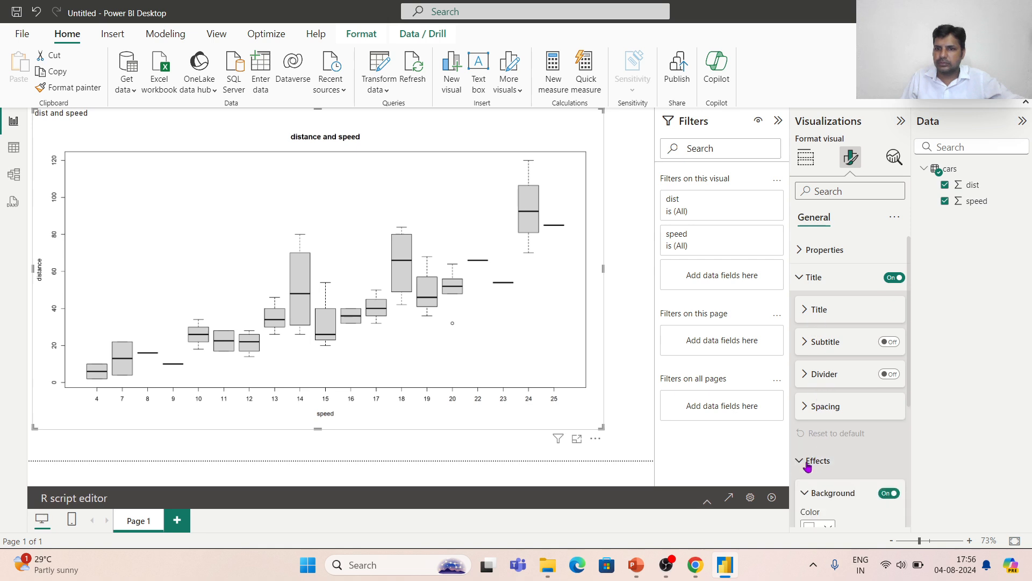
left_click(811, 343)
left_click(889, 342)
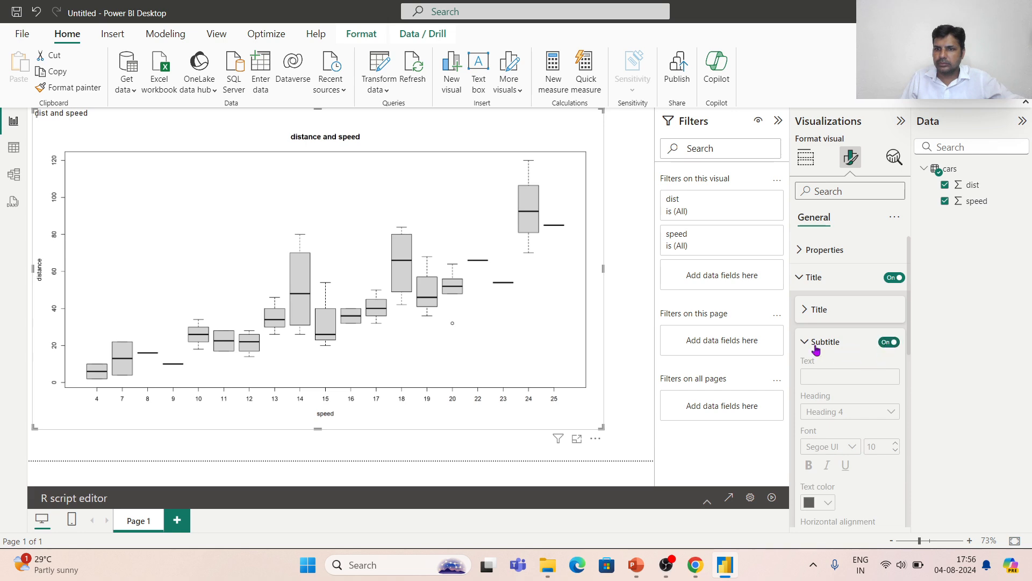
left_click(890, 342)
left_click(811, 343)
left_click(805, 310)
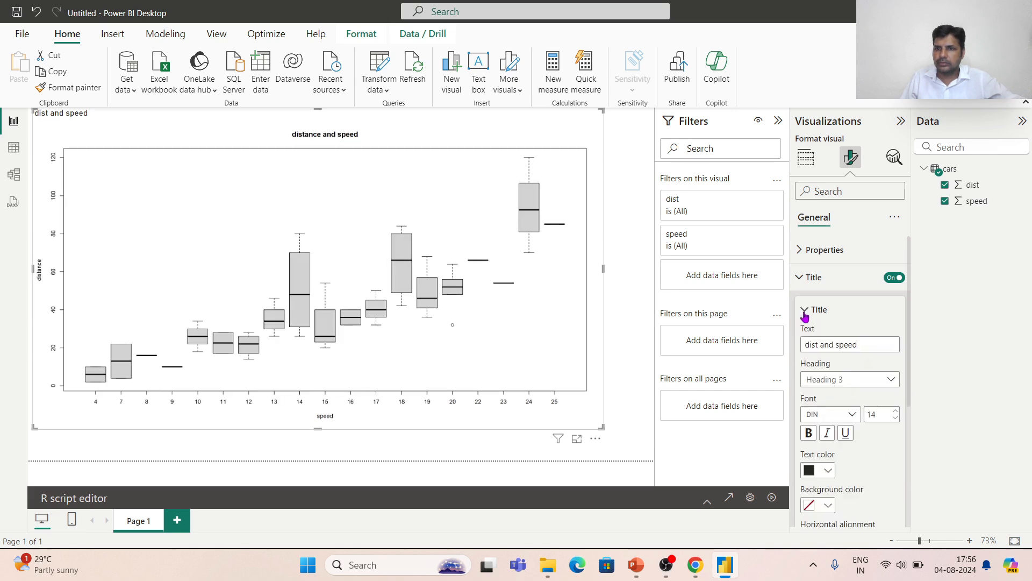
scroll(870, 460, "down", 3)
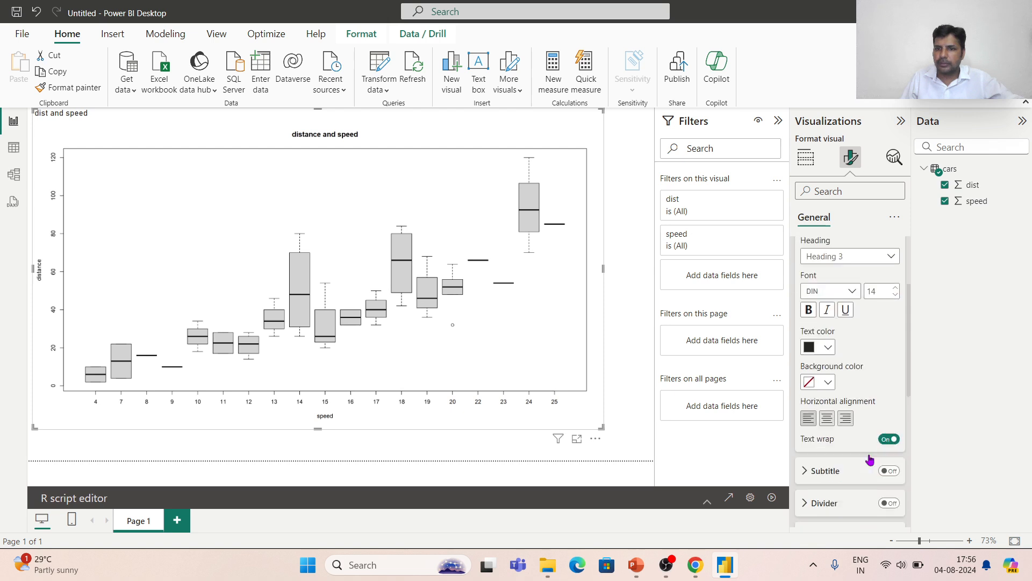
scroll(870, 459, "down", 1)
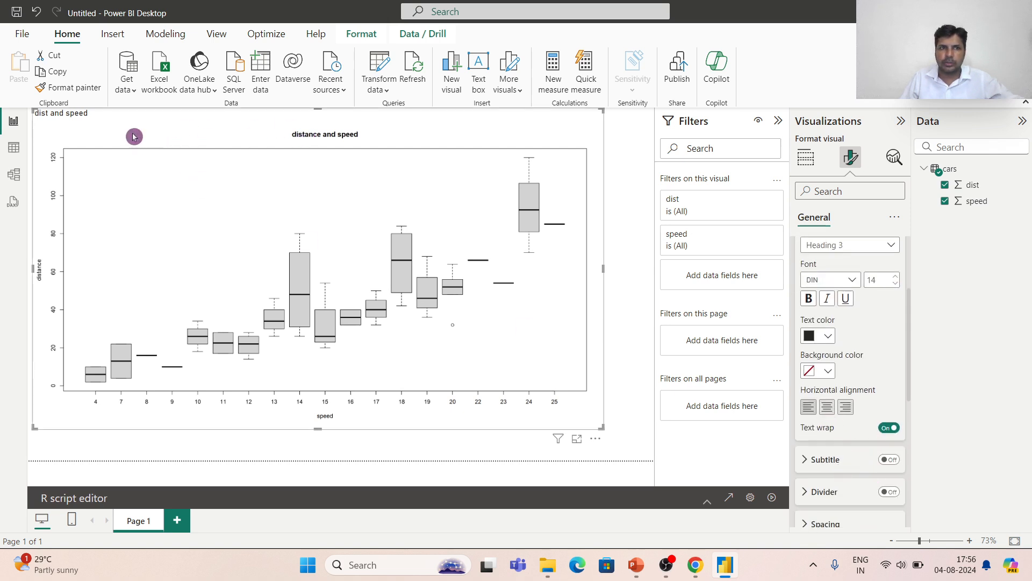
left_click(805, 158)
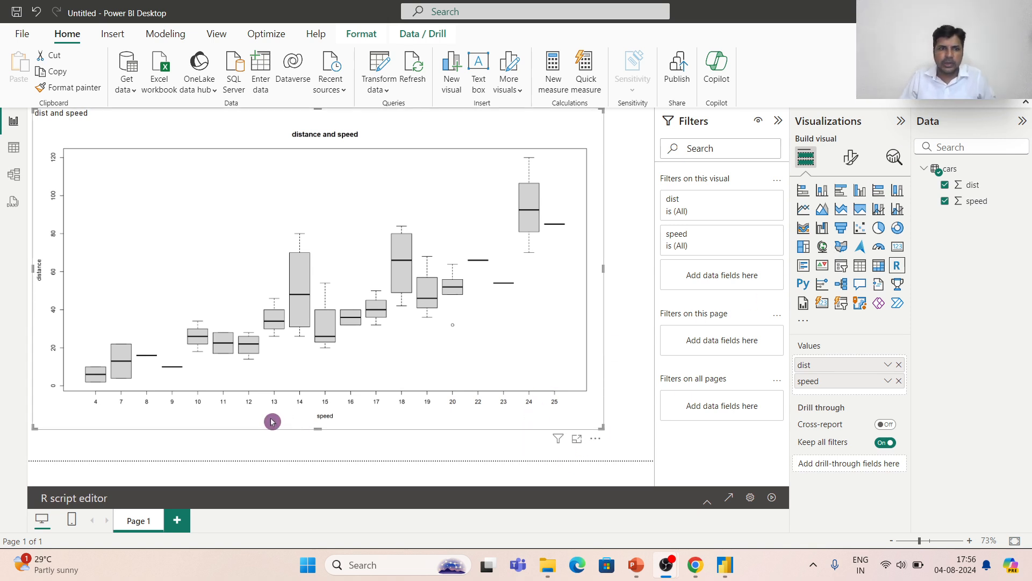
Add the colour argument col = c('red') after the xlab argument in the boxplot call and run the script to redraw the chart.
left_click(707, 501)
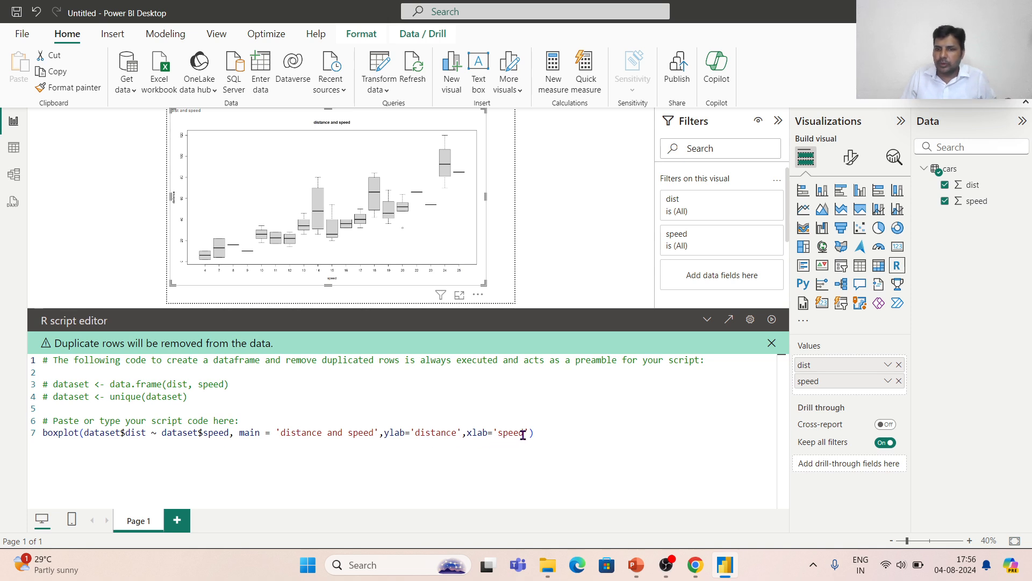
key("alt+Tab")
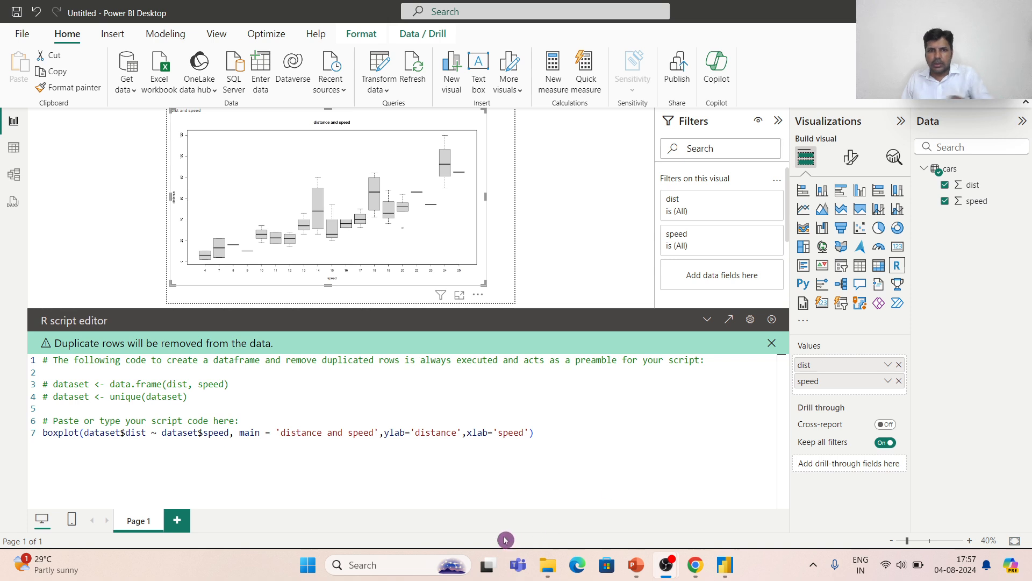
left_click(526, 432)
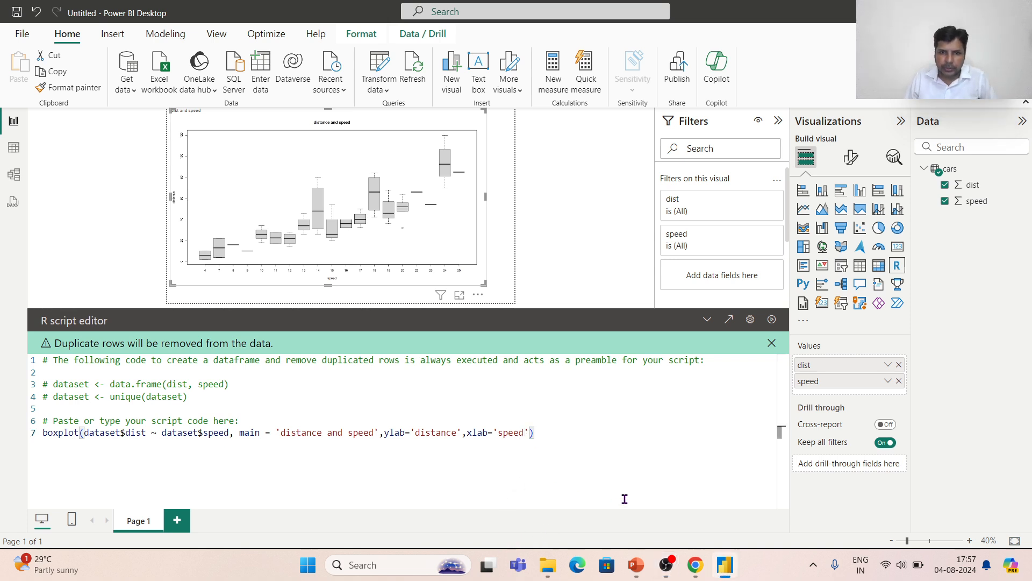
type(",")
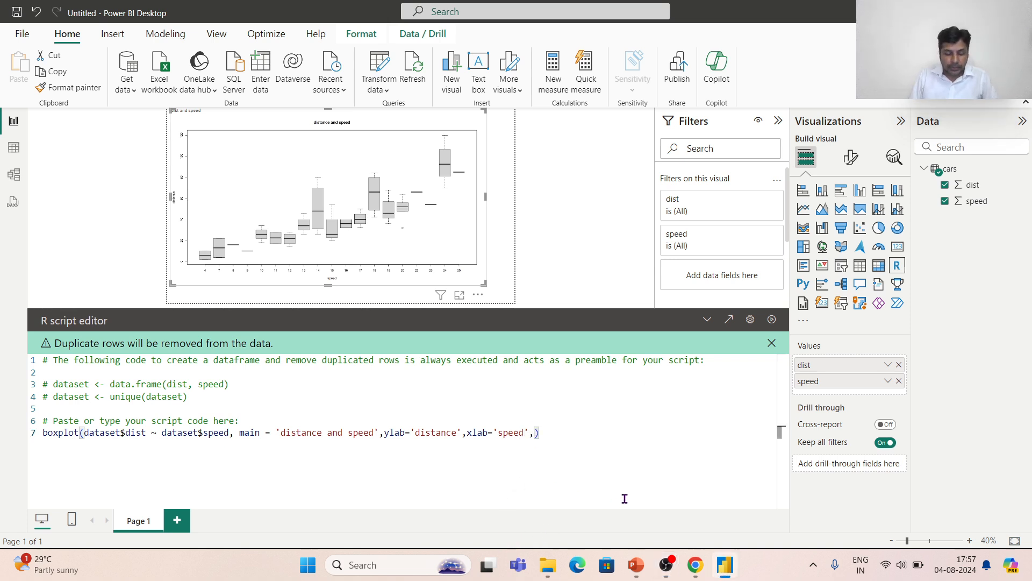
type("col ")
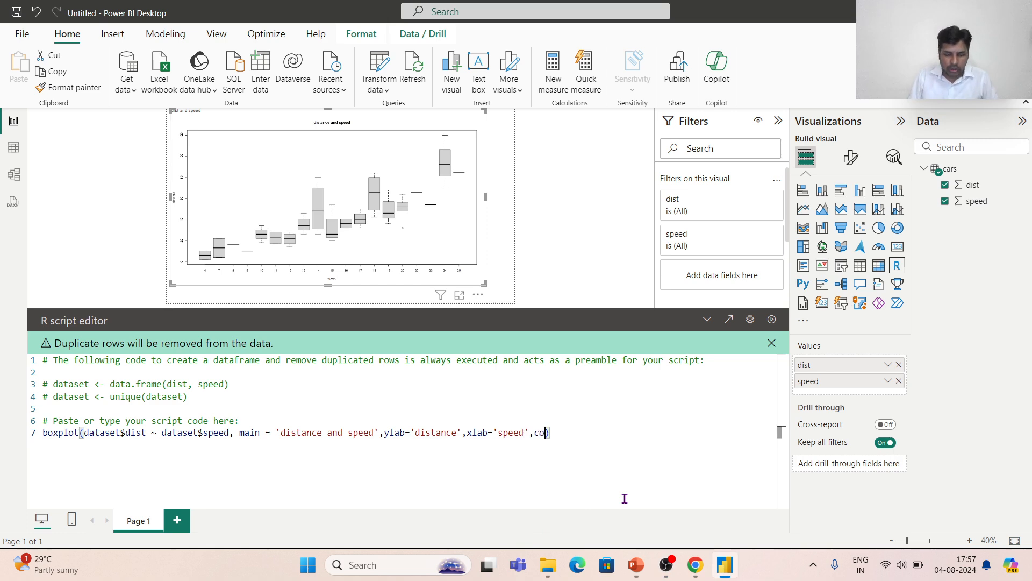
type("= c")
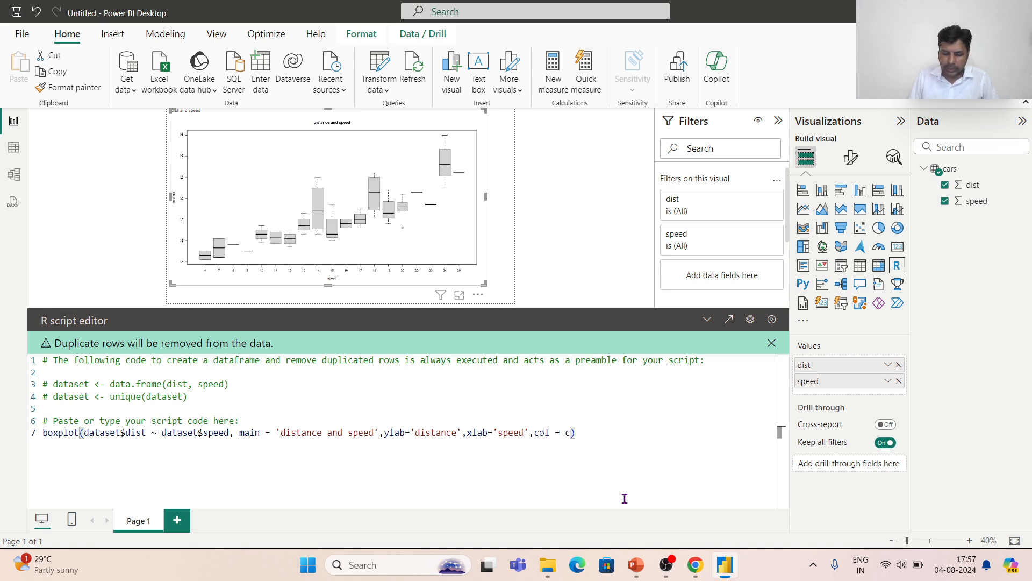
type("90")
key("BackSpace")
key("BackSpace")
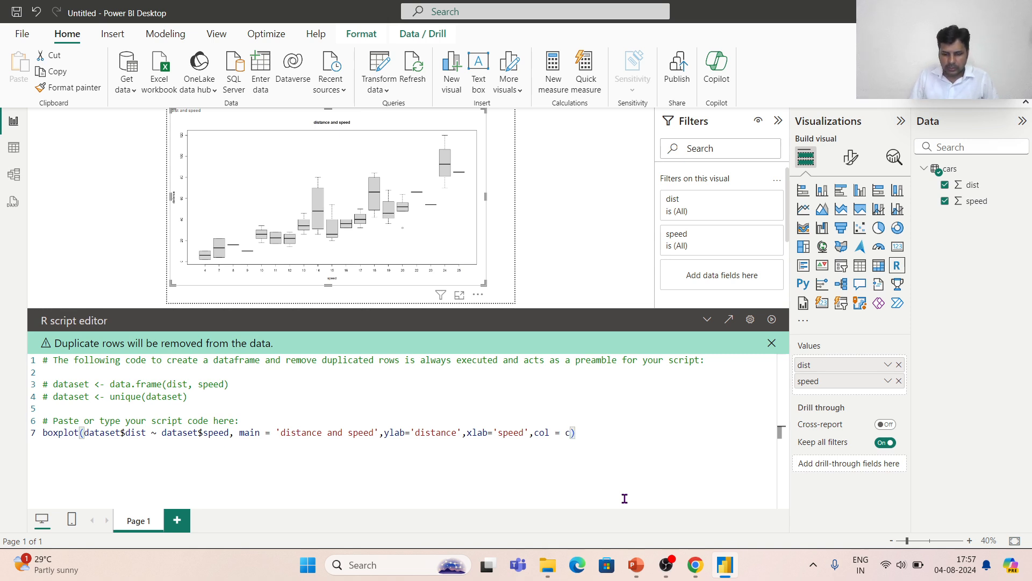
type("(")
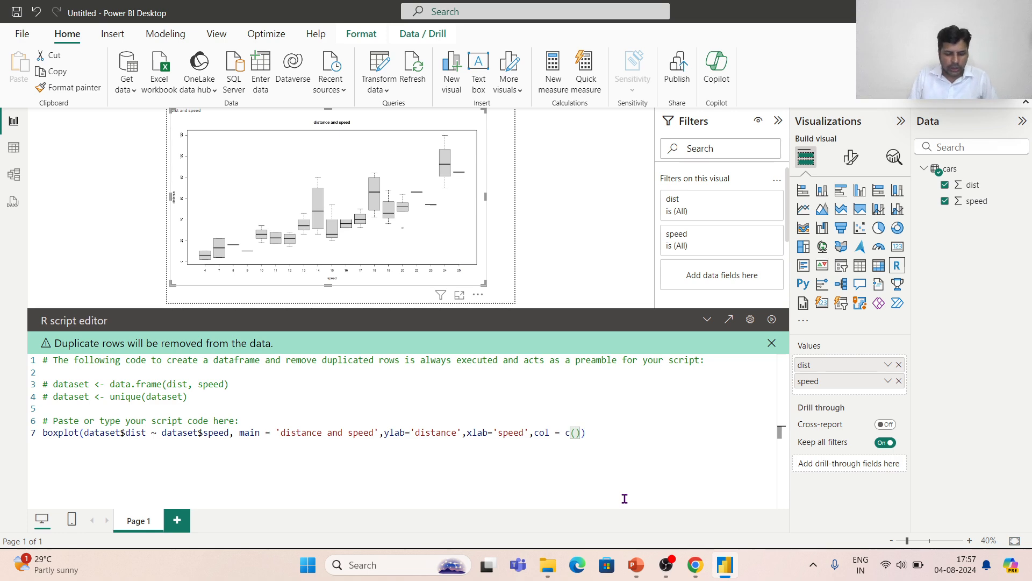
type("'red")
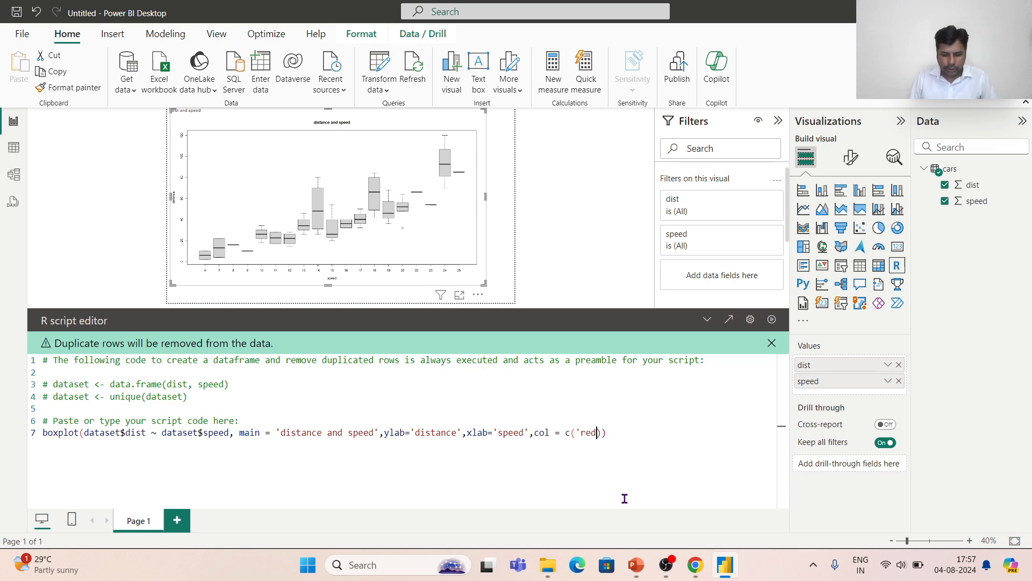
type("'")
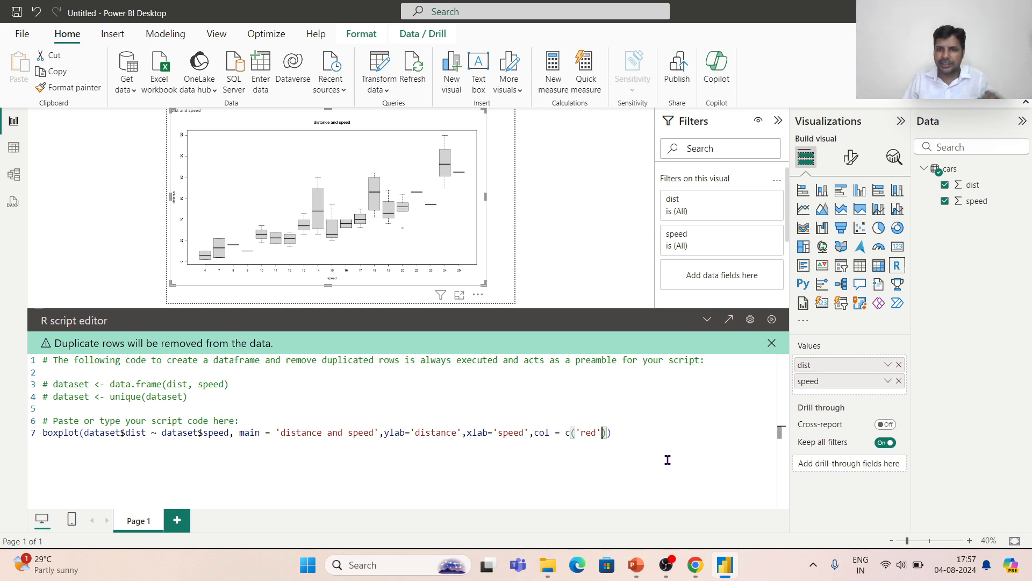
left_click(772, 320)
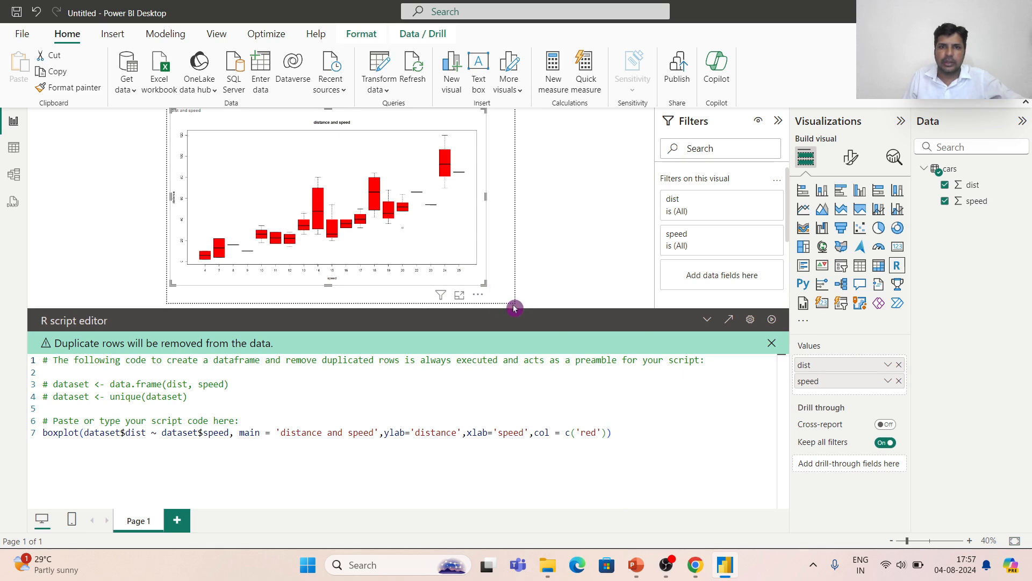
left_click(707, 320)
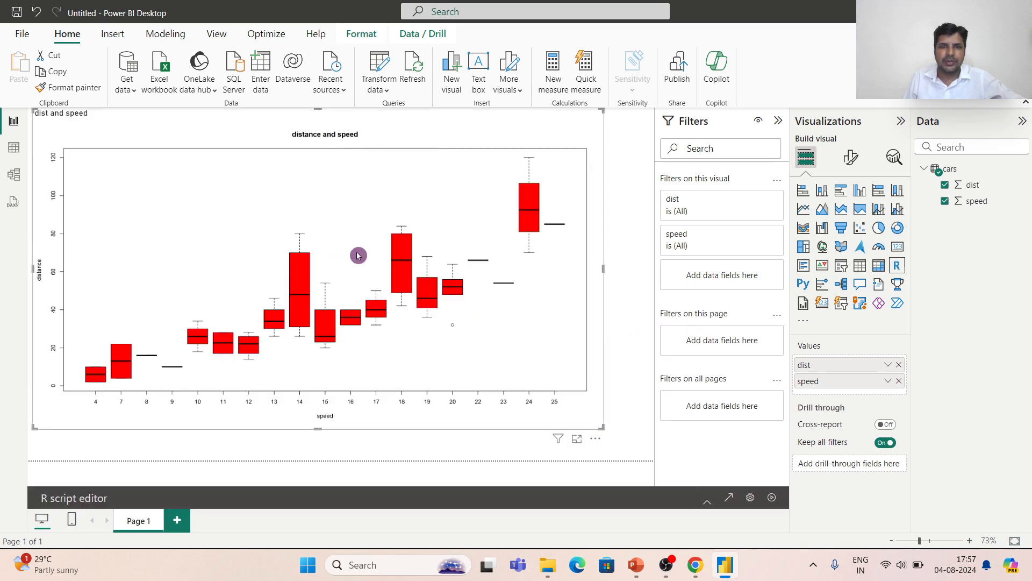
Add 'blue' as a second colour after 'red' in the boxplot call's col vector and run the script.
left_click(707, 501)
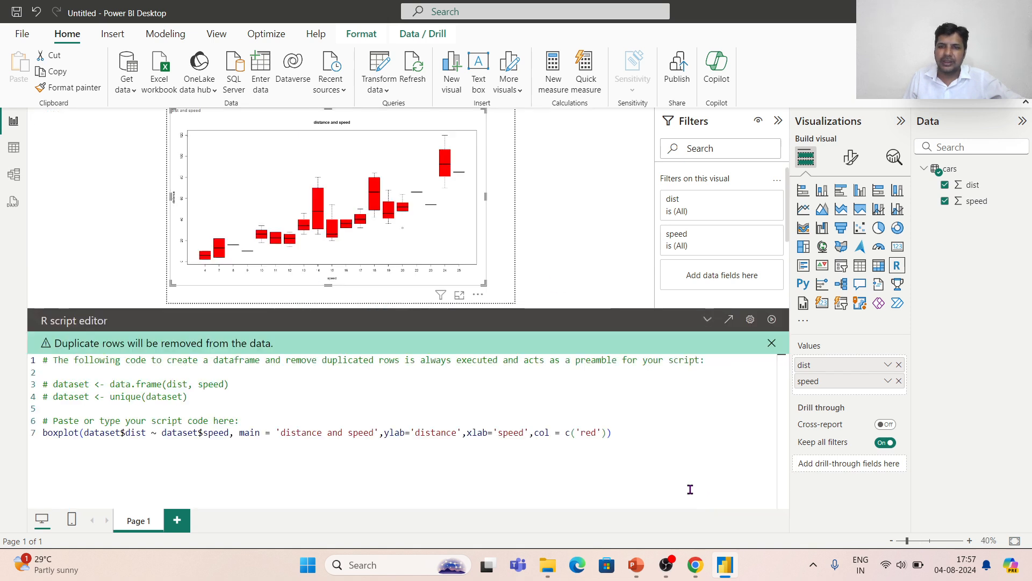
left_click(604, 434)
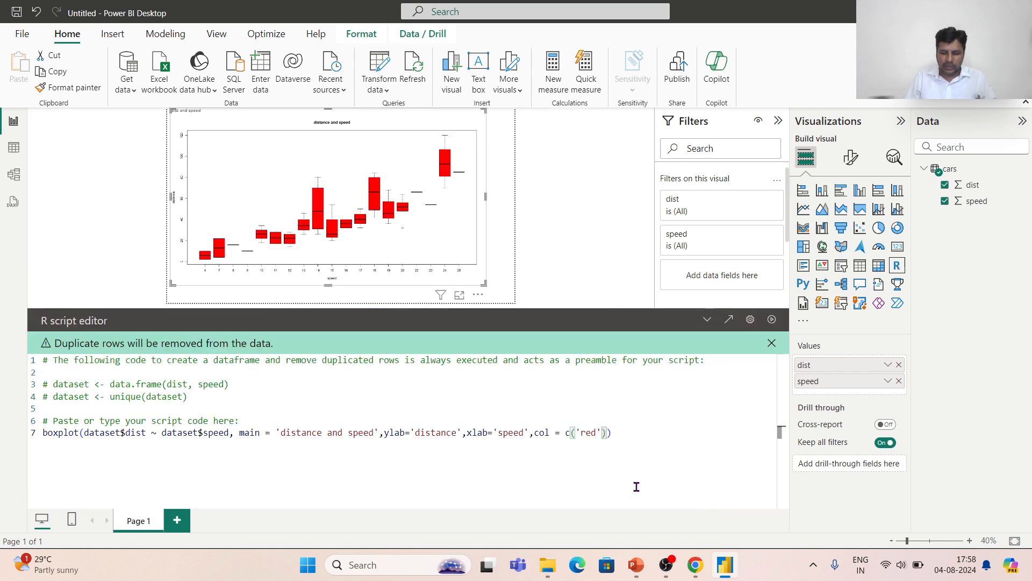
type(",")
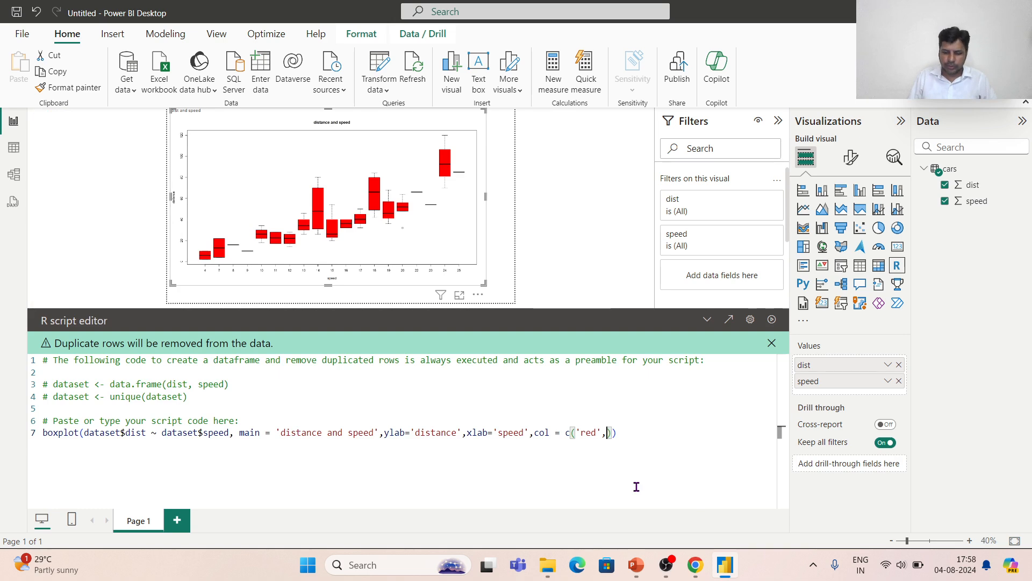
type("'bl")
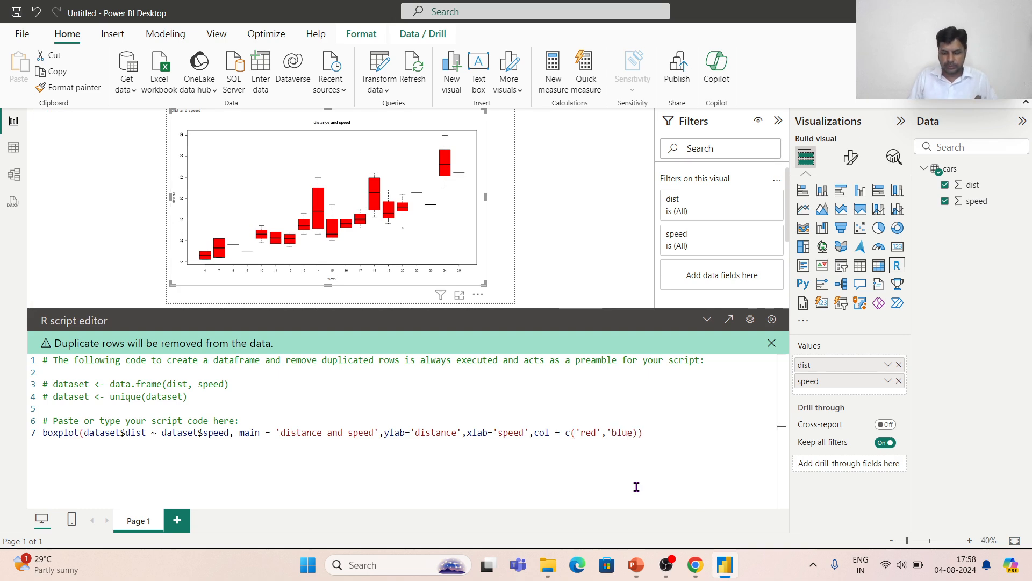
type("ue")
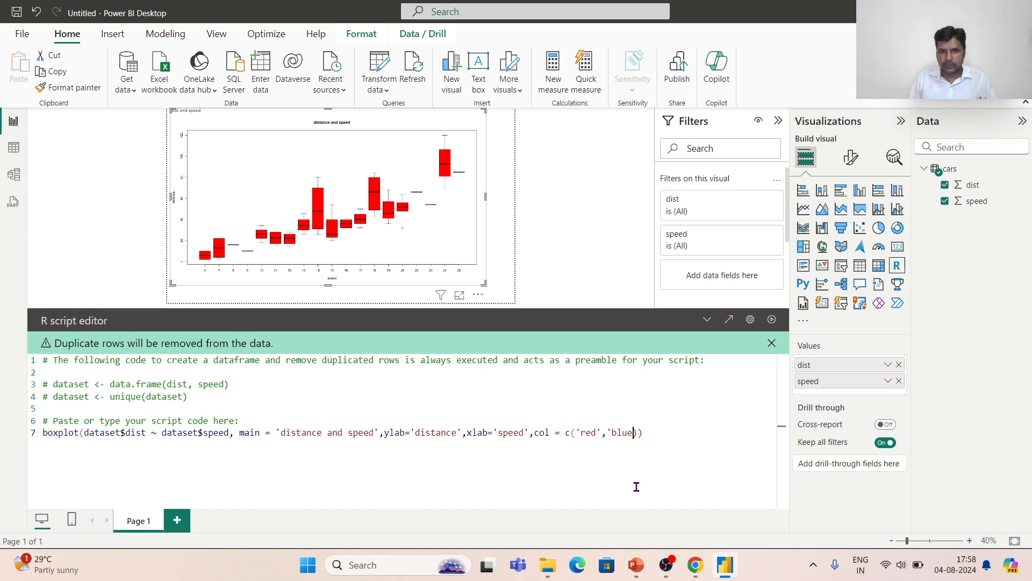
type("'")
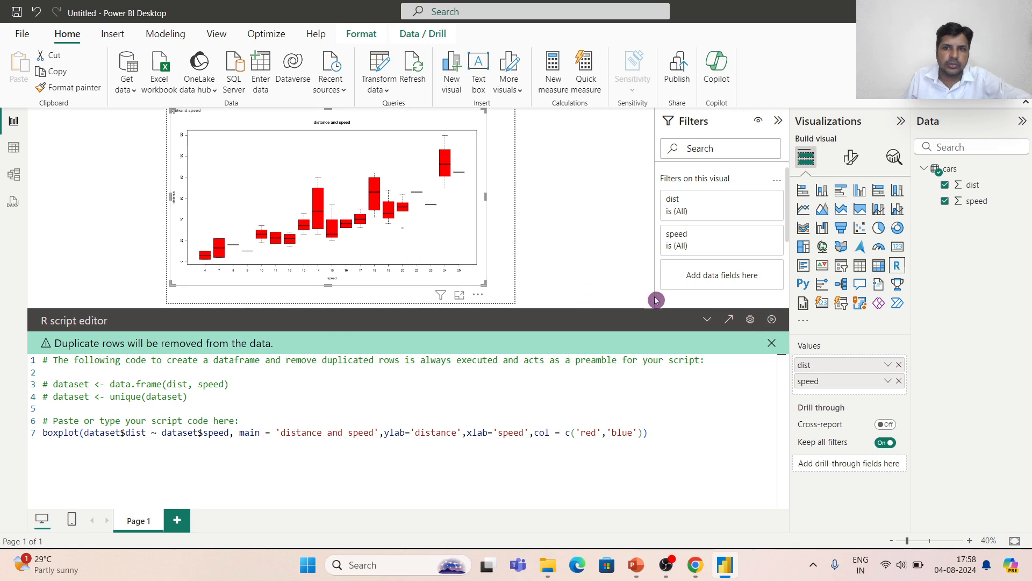
left_click(639, 433)
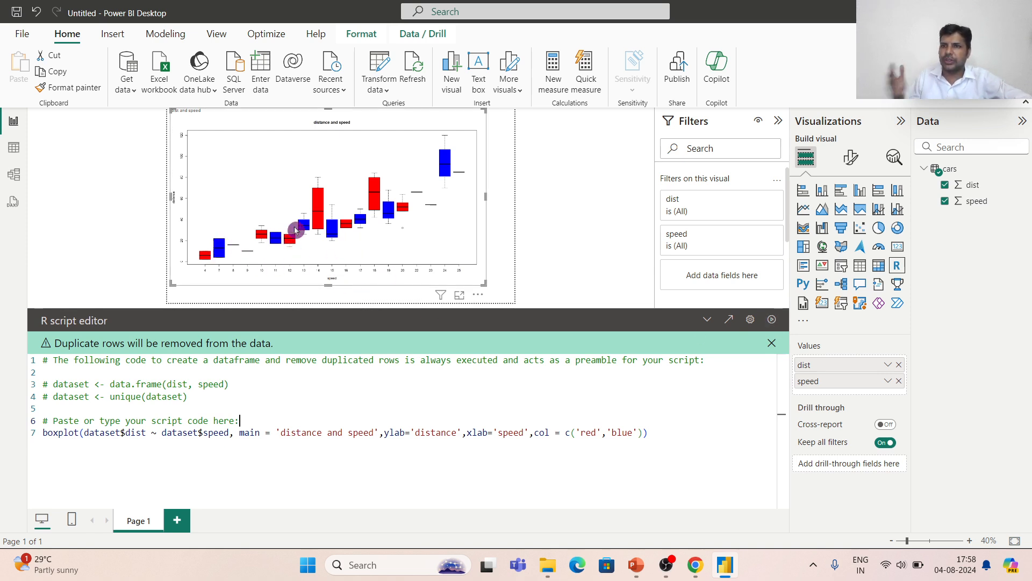
Add 'yello' as a third colour after 'blue' in the boxplot call's col vector and run the script.
left_click(638, 433)
type(",")
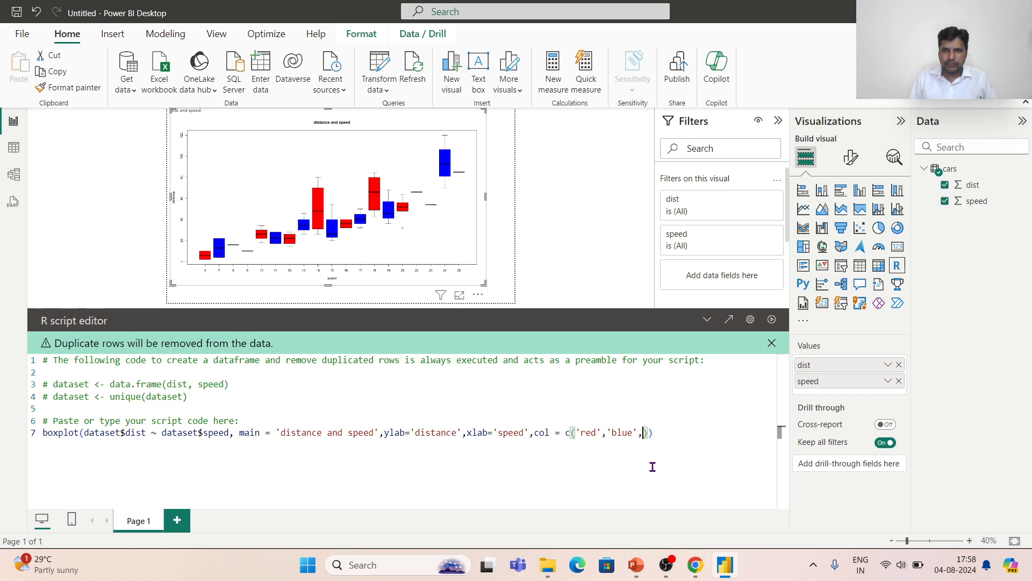
type("'yell")
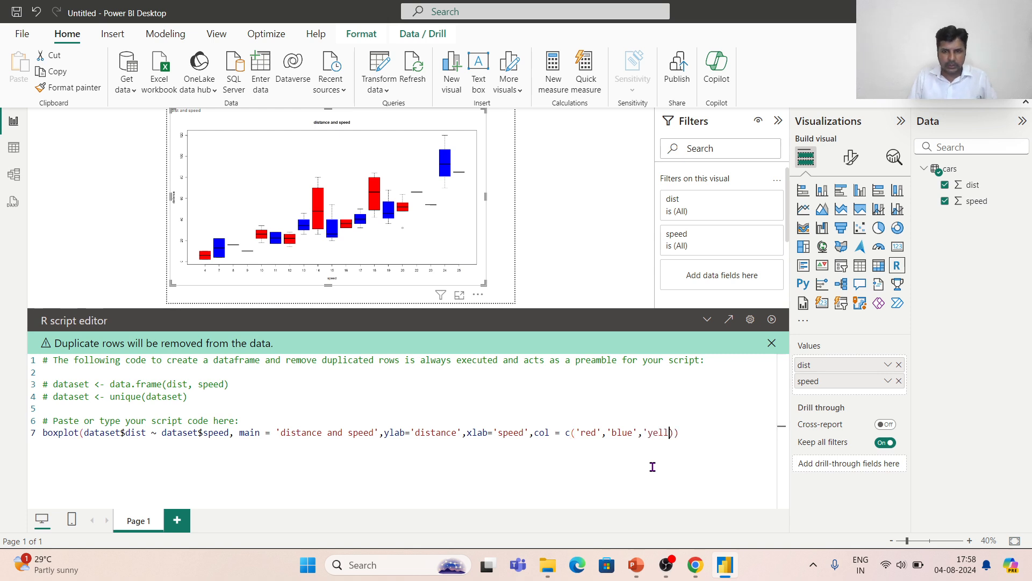
type("o'")
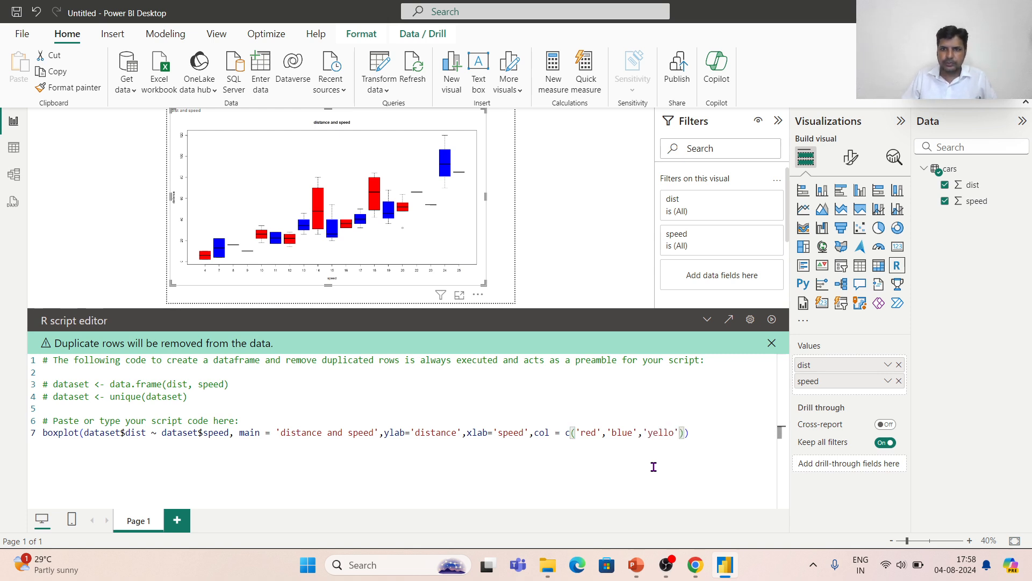
left_click(718, 465)
left_click(772, 320)
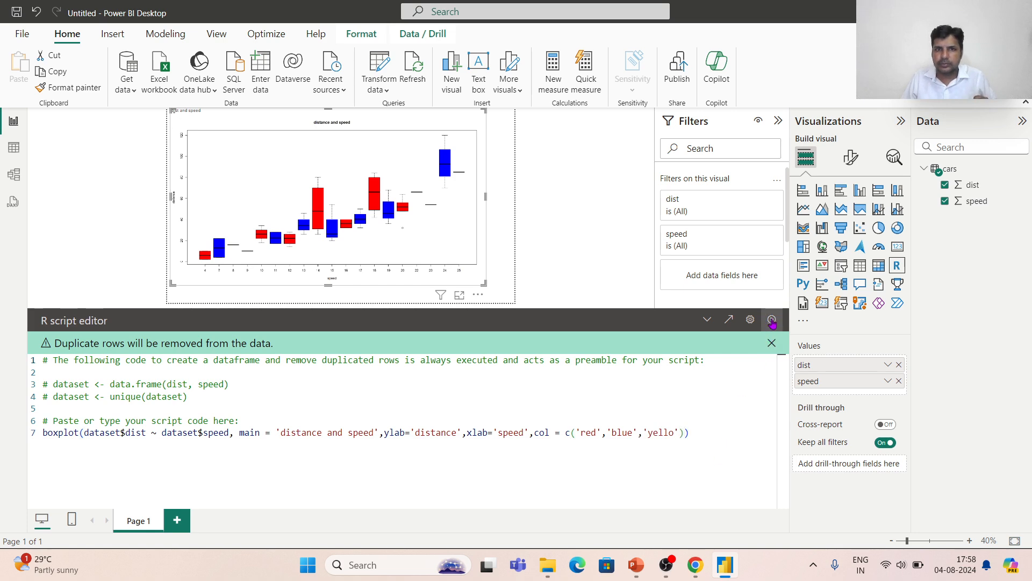
Correct the third colour in the col vector to 'yellow' and rerun the script, showing the chart with the script editor collapsed.
left_click(676, 432)
type("w")
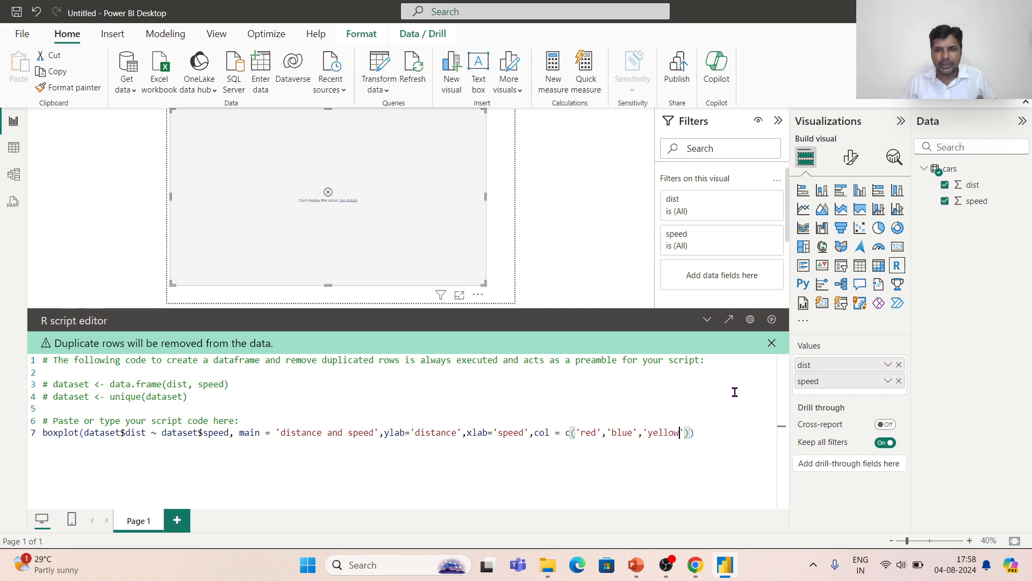
left_click(772, 320)
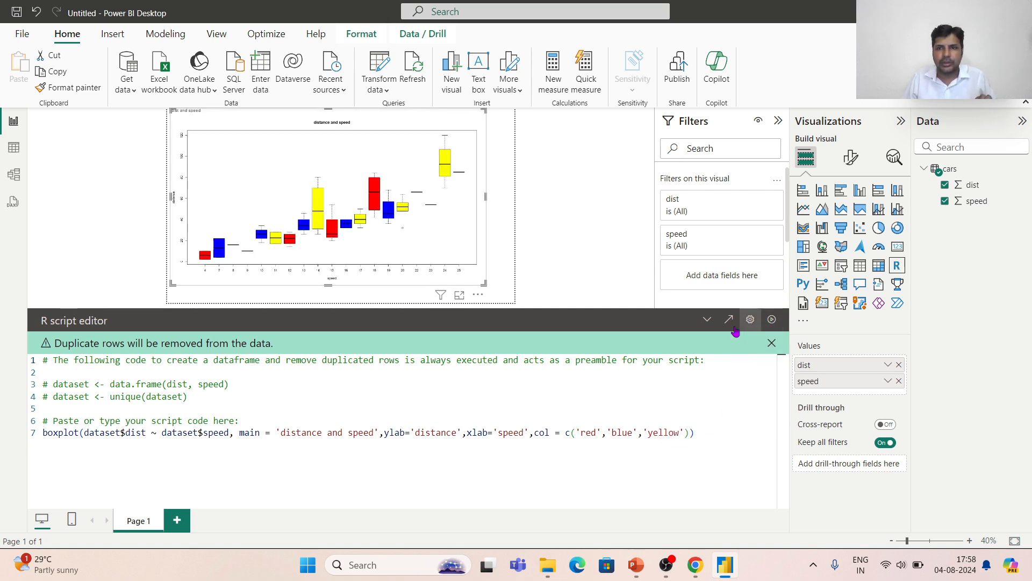
left_click(704, 320)
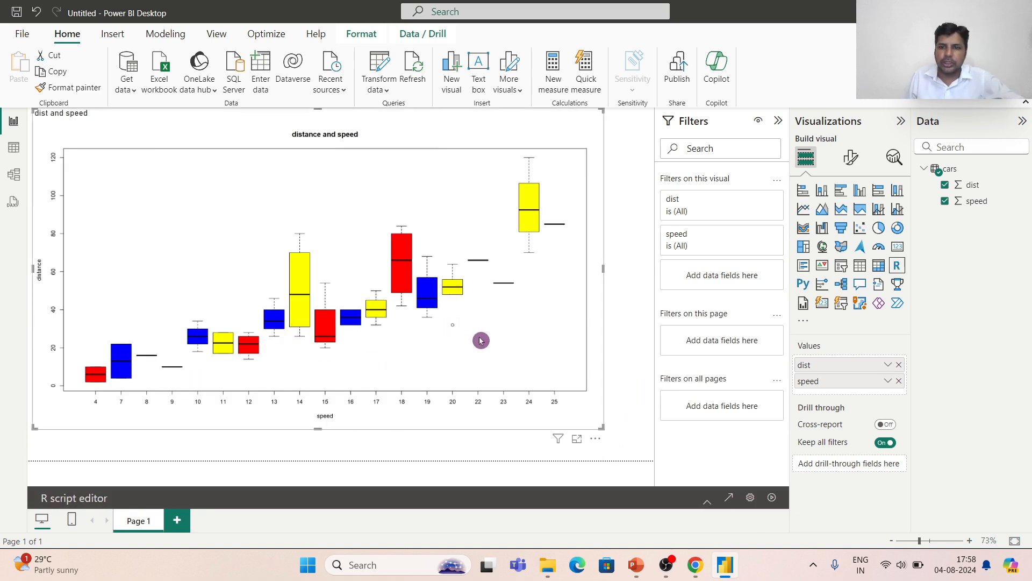
key("alt+Tab")
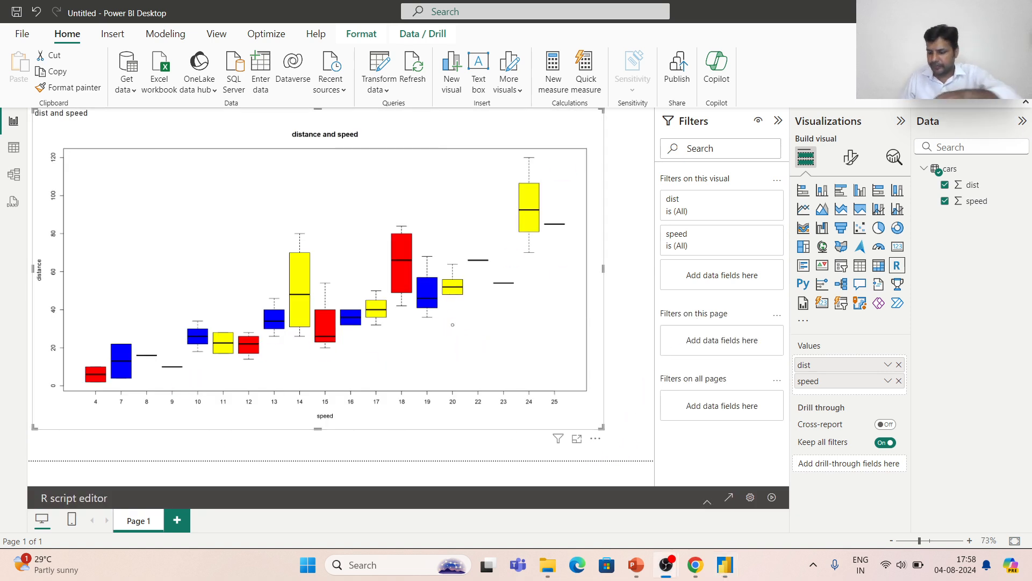